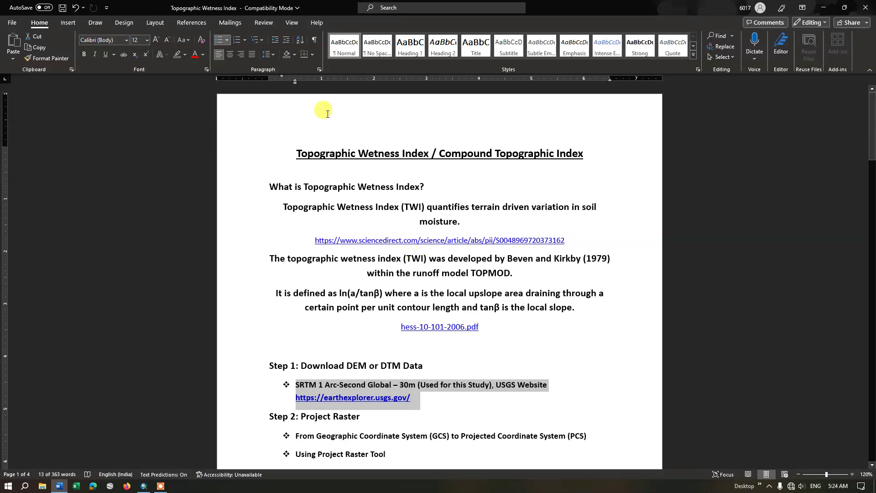
Step: Review the Topographic Wetness Index definition and the DEM download step in the document
{"action": "left_click_drag", "start_coordinate": [301, 152], "coordinate": [423, 157]}
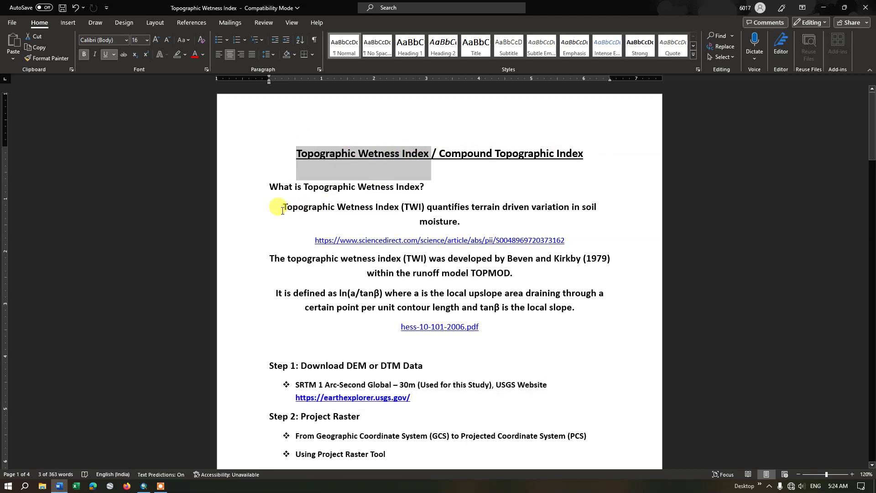
{"action": "left_click_drag", "start_coordinate": [281, 206], "coordinate": [585, 212]}
{"action": "left_click", "coordinate": [492, 216]}
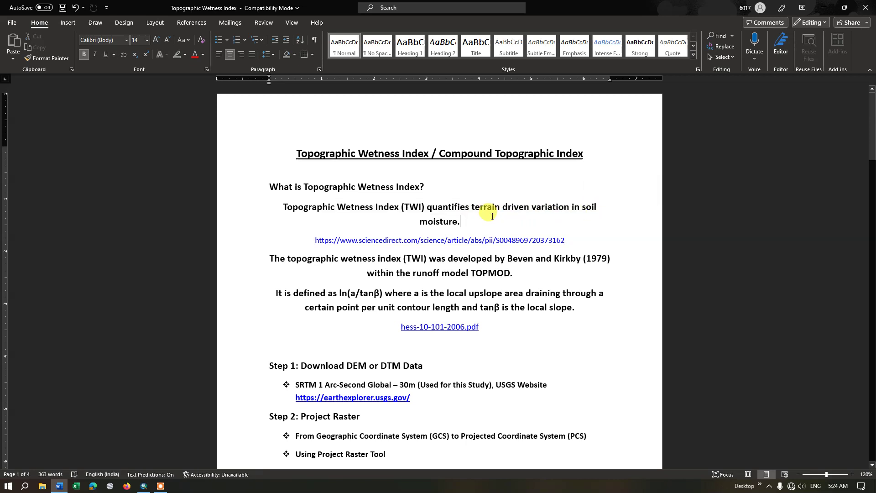
{"action": "scroll", "coordinate": [492, 216], "scroll_direction": "down", "scroll_amount": 1}
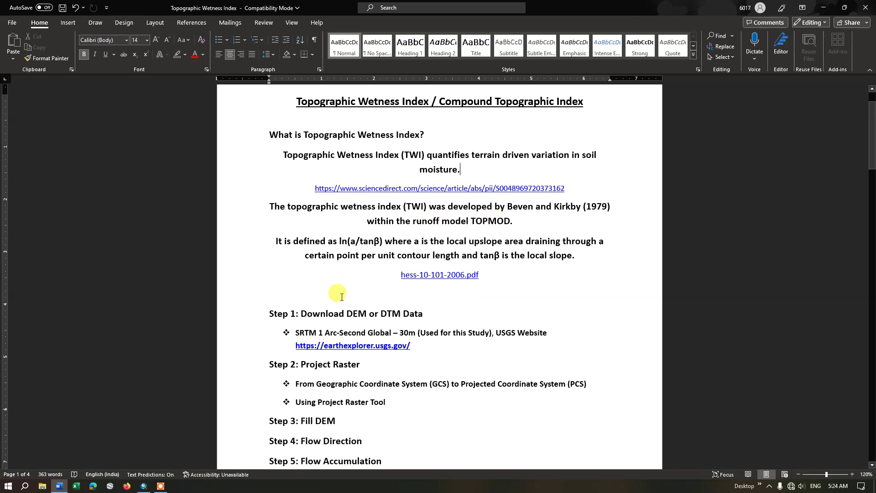
{"action": "left_click_drag", "start_coordinate": [346, 313], "coordinate": [423, 315]}
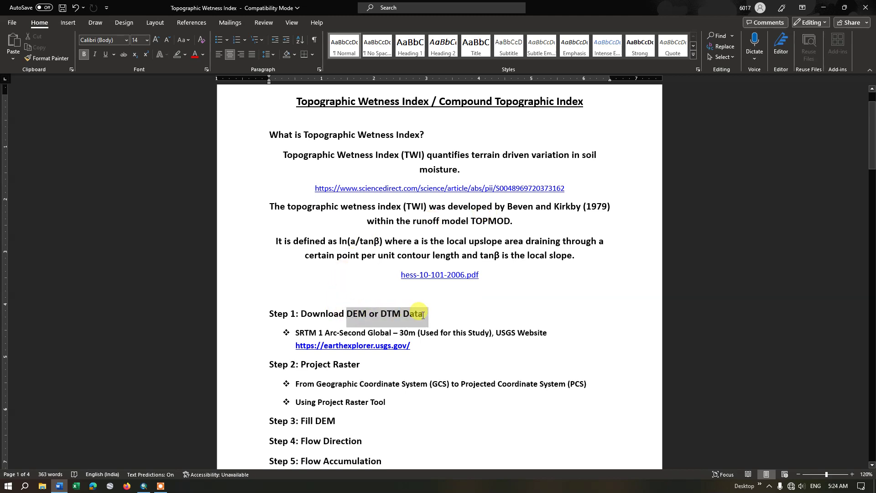
{"action": "left_click", "coordinate": [426, 349]}
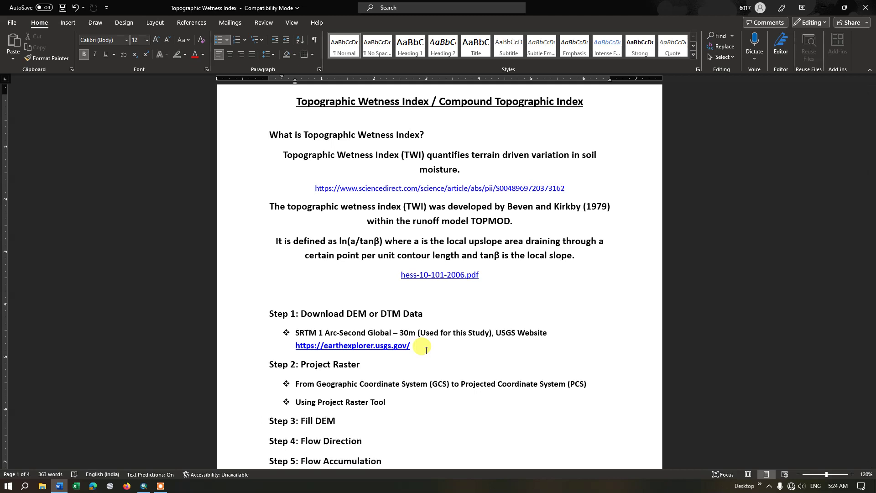
Step: Switch to ArcMap and add the n12_e075_1arc_v3.tif elevation raster from the Terra_Spatial folder to the map
{"action": "left_click", "coordinate": [143, 485]}
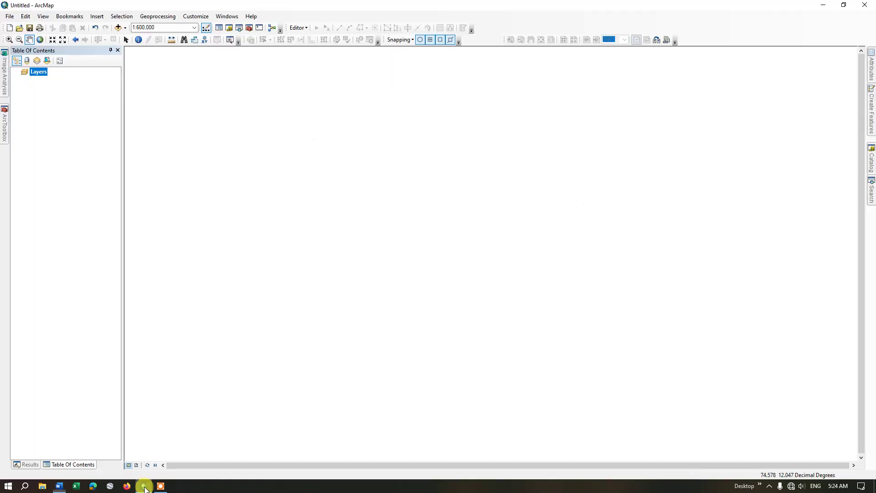
{"action": "left_click", "coordinate": [124, 29]}
{"action": "left_click", "coordinate": [140, 38]}
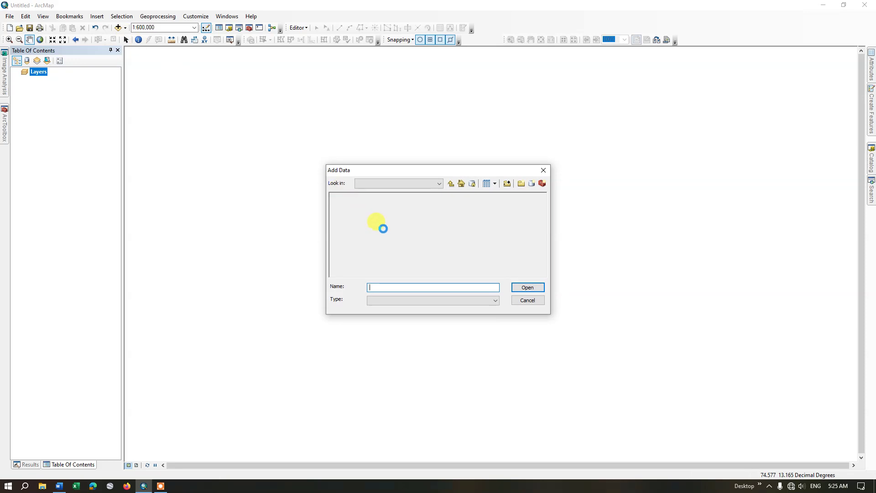
{"action": "left_click", "coordinate": [364, 212]}
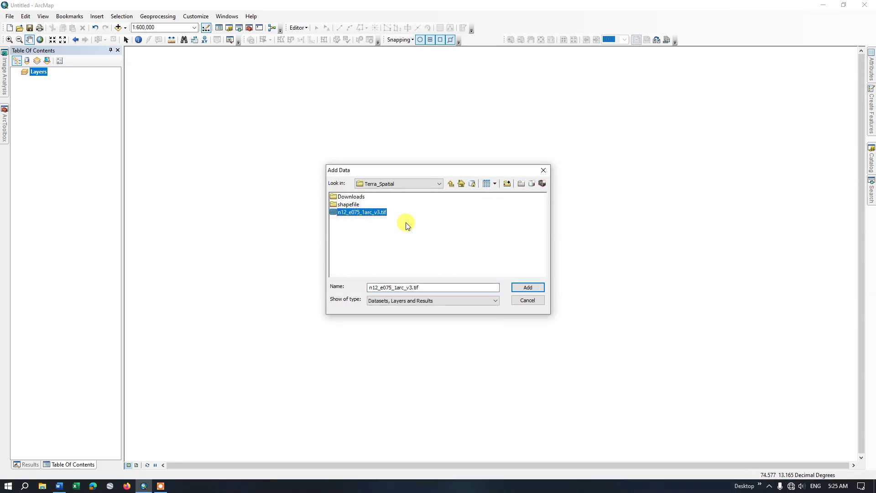
{"action": "left_click", "coordinate": [528, 287]}
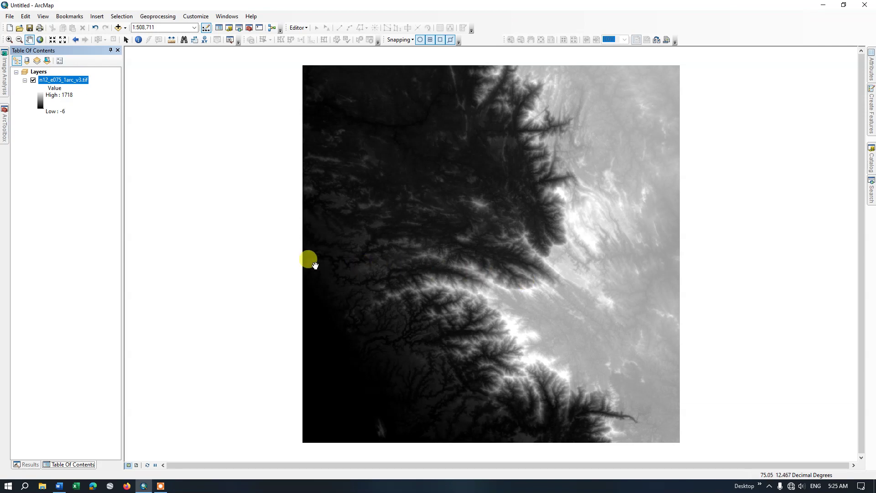
{"action": "scroll", "coordinate": [268, 263], "scroll_direction": "up", "scroll_amount": 1}
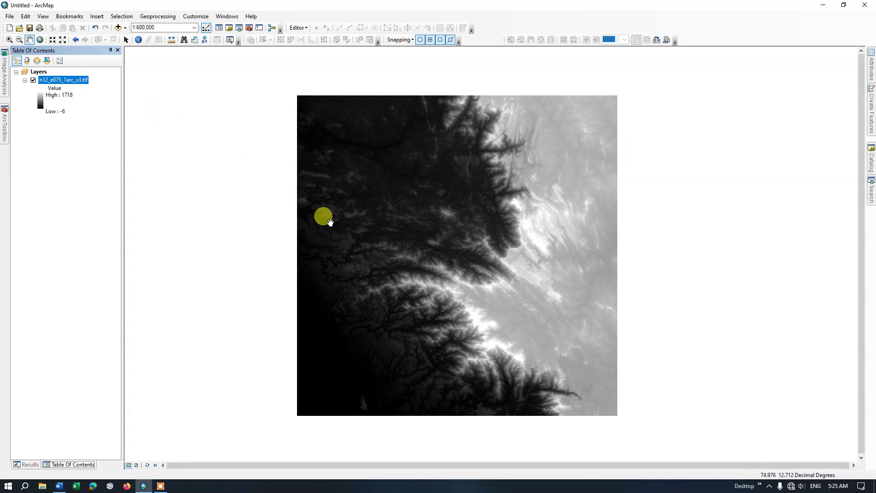
Step: Set the data frame's coordinate system to the projected WGS 1984 UTM Zone 43N
{"action": "right_click", "coordinate": [429, 250]}
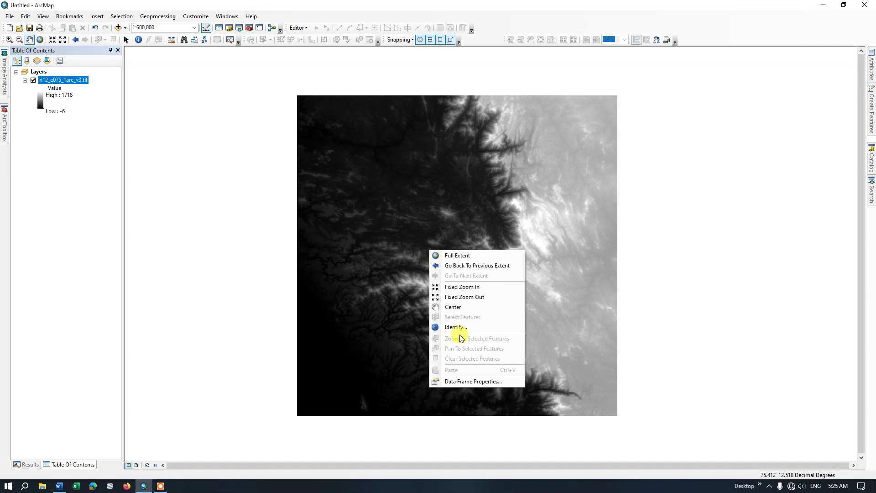
{"action": "left_click", "coordinate": [469, 382]}
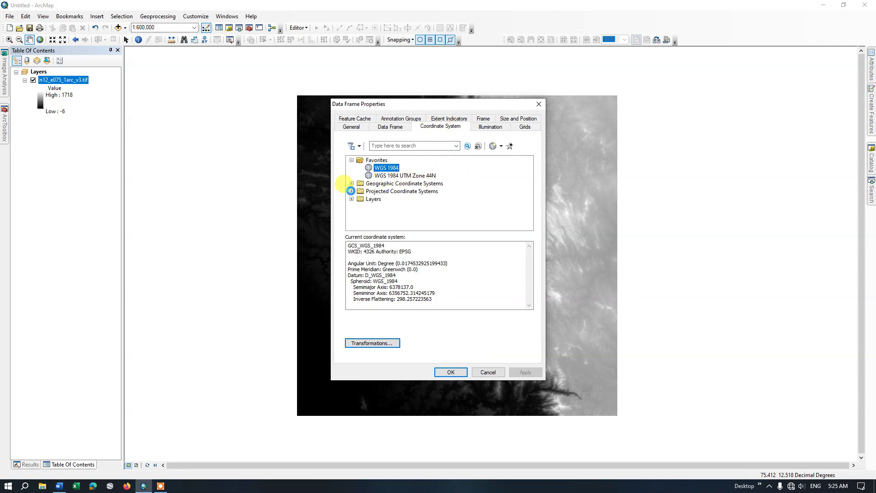
{"action": "left_click", "coordinate": [351, 191]}
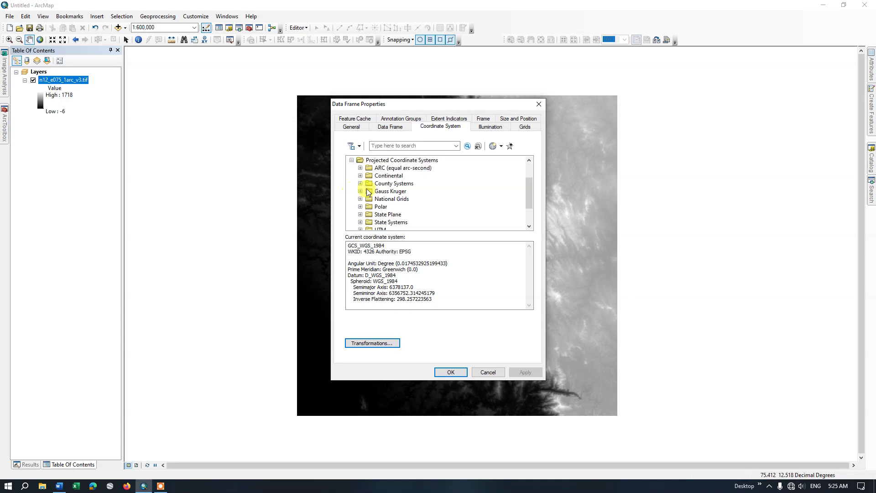
{"action": "scroll", "coordinate": [401, 197], "scroll_direction": "down", "scroll_amount": 1}
{"action": "left_click", "coordinate": [360, 207]}
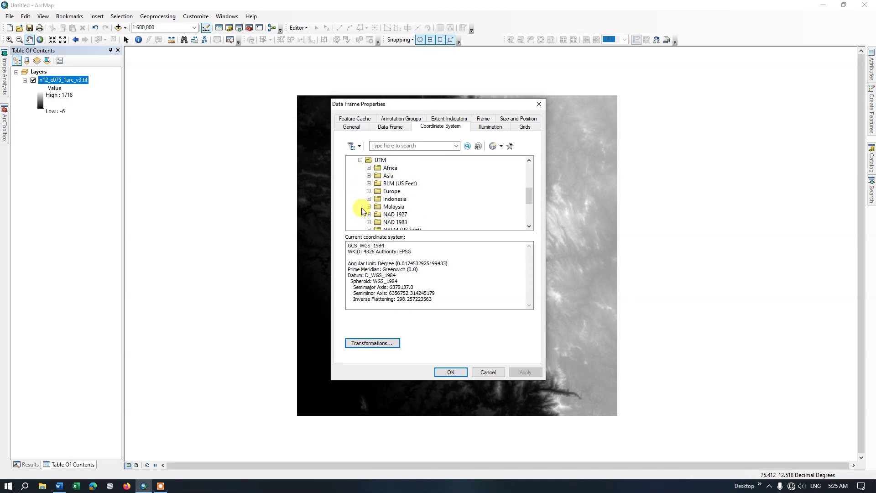
{"action": "scroll", "coordinate": [388, 203], "scroll_direction": "down", "scroll_amount": 3}
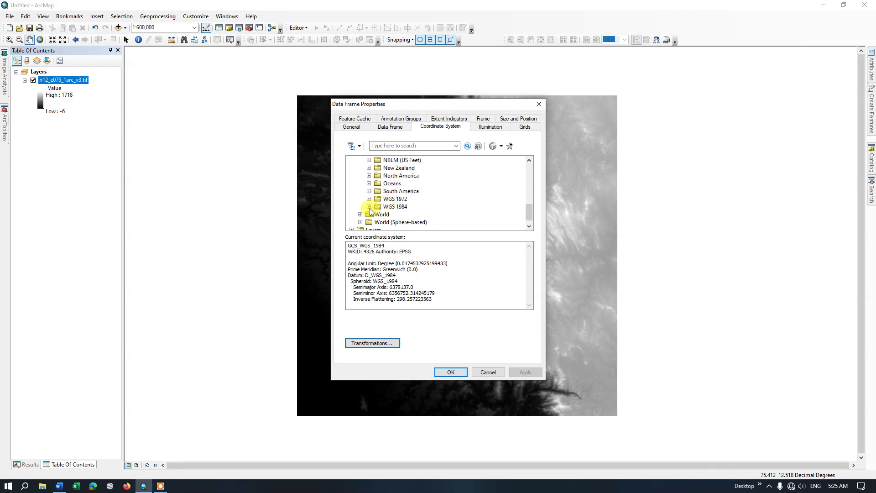
{"action": "left_click", "coordinate": [369, 206]}
{"action": "left_click", "coordinate": [377, 214]}
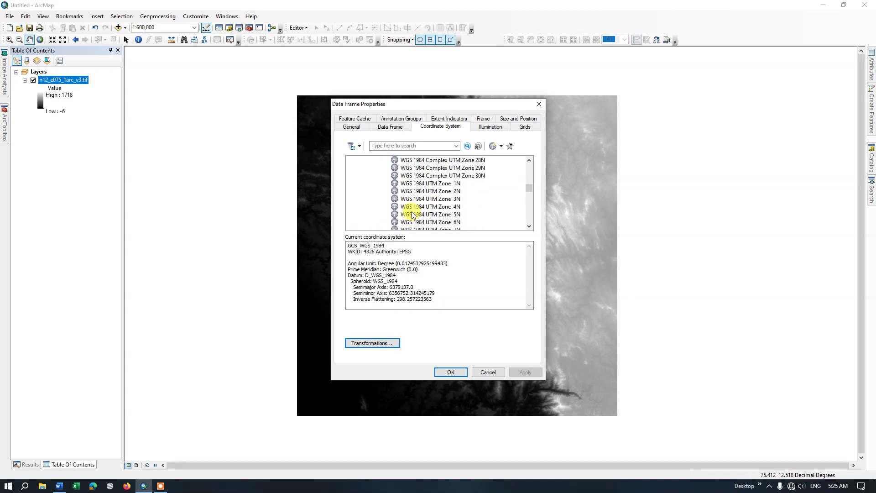
{"action": "scroll", "coordinate": [412, 214], "scroll_direction": "down", "scroll_amount": 7}
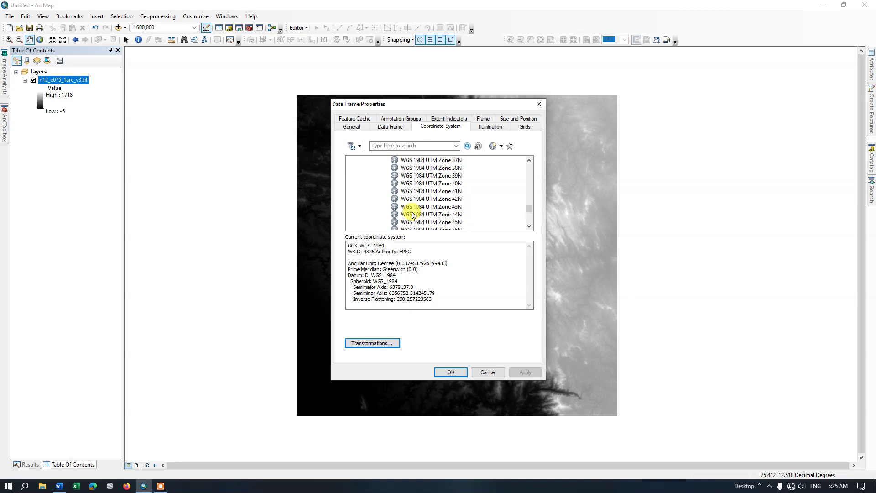
{"action": "left_click", "coordinate": [445, 206]}
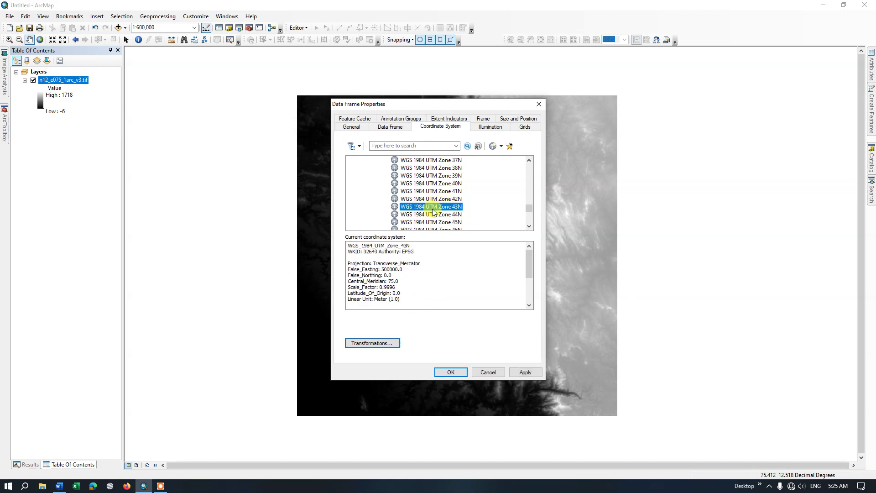
{"action": "left_click", "coordinate": [526, 373]}
{"action": "left_click", "coordinate": [452, 372]}
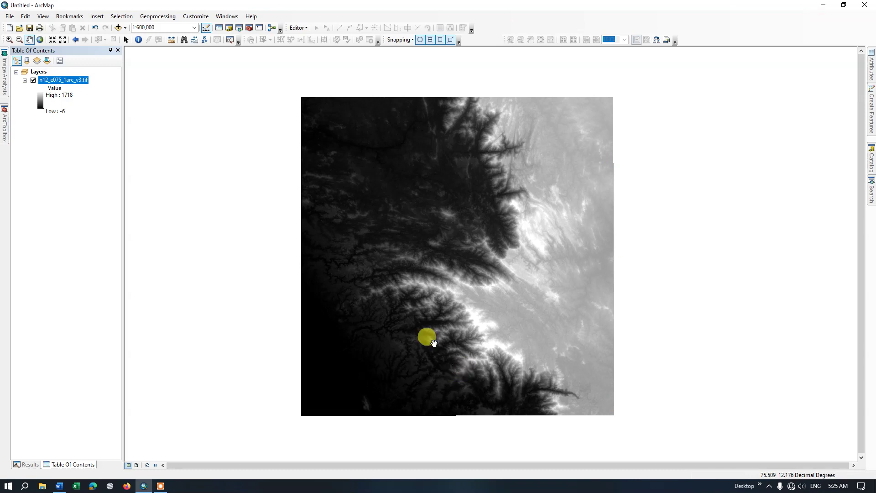
Step: Export the elevation raster using the data frame's spatial reference, prefix its output name with "Pro", and add the result to the map
{"action": "right_click", "coordinate": [85, 81]}
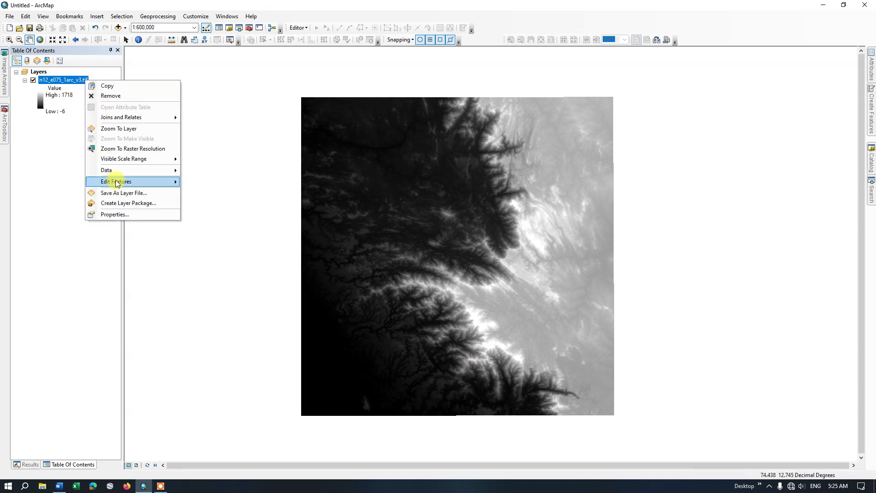
{"action": "mouse_move", "coordinate": [120, 170]}
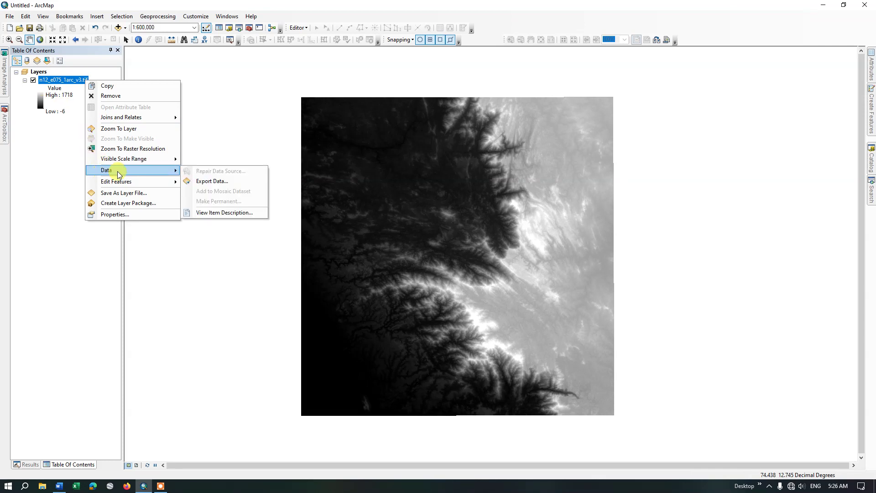
{"action": "left_click", "coordinate": [224, 180]}
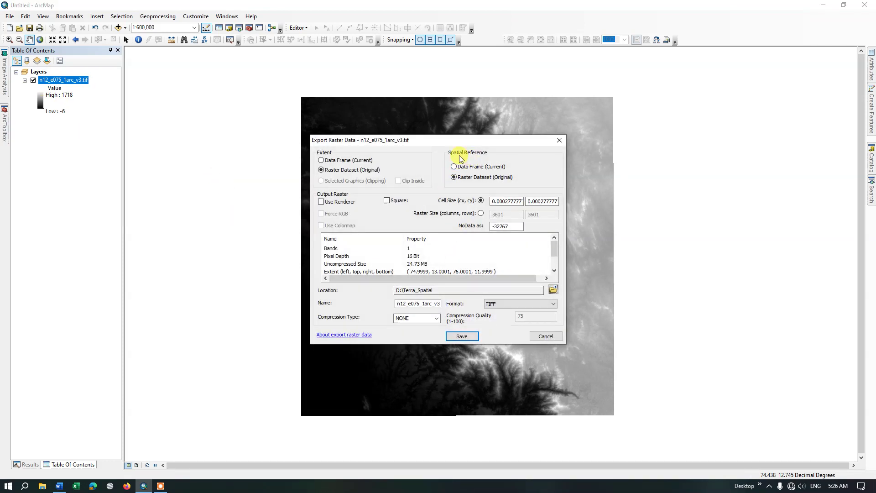
{"action": "left_click", "coordinate": [454, 166]}
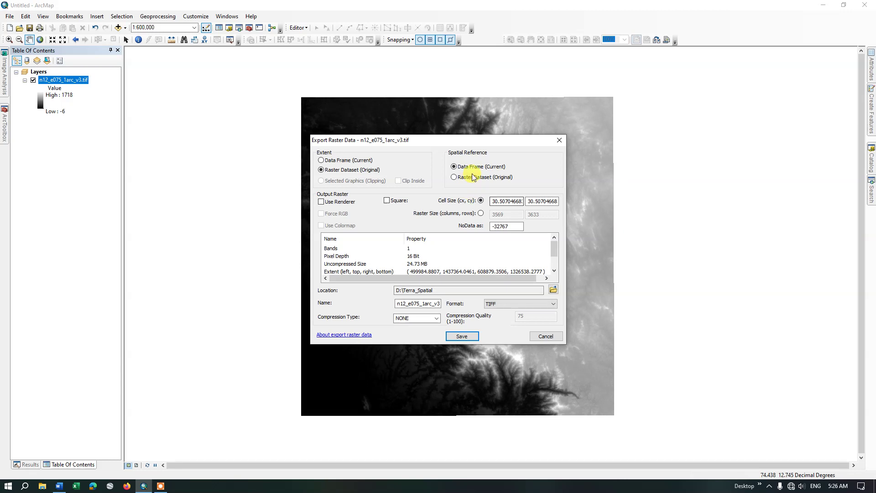
{"action": "left_click", "coordinate": [400, 303]}
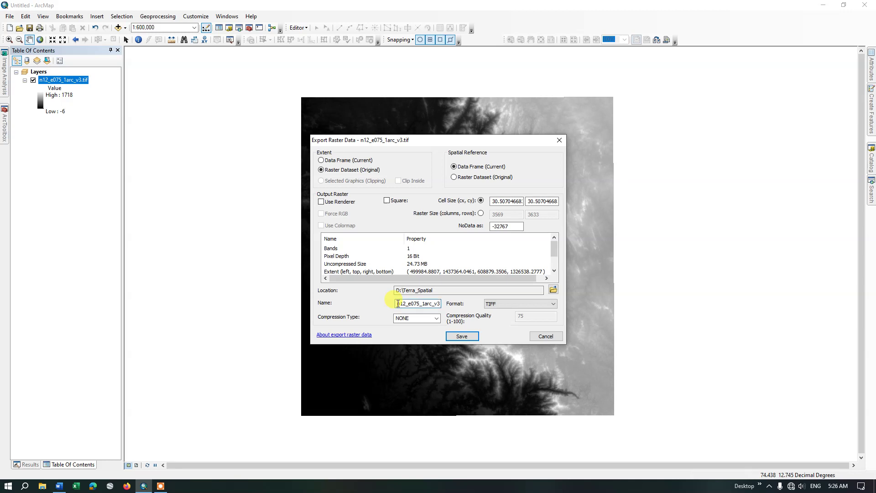
{"action": "type", "text": "Pro"}
{"action": "left_click", "coordinate": [462, 336]}
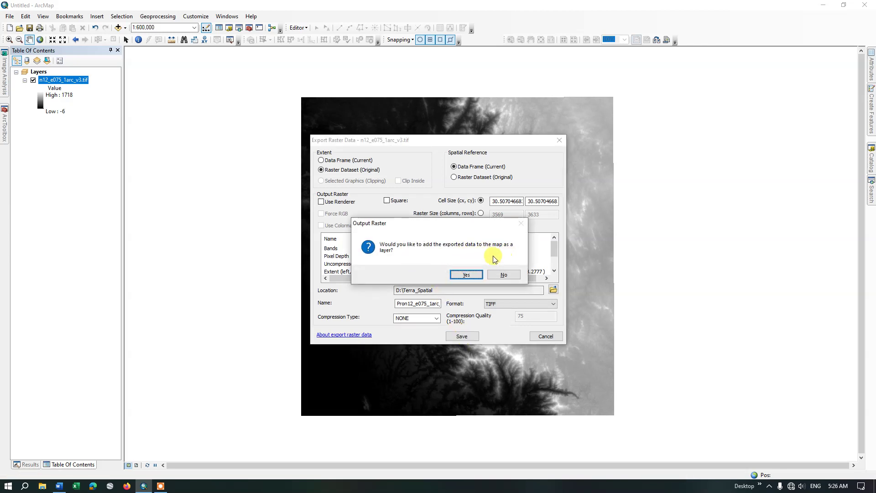
{"action": "left_click", "coordinate": [466, 274]}
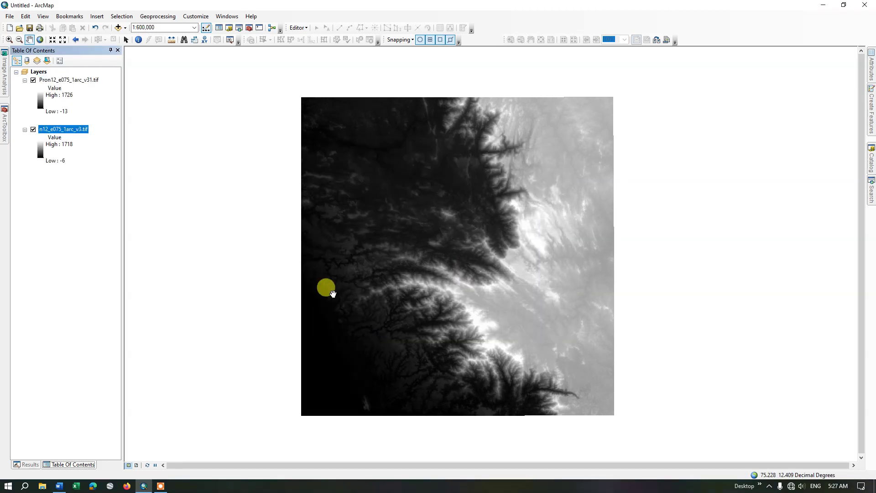
Step: Remove the original n12_e075_1arc_v3.tif layer from the map
{"action": "left_click", "coordinate": [80, 82]}
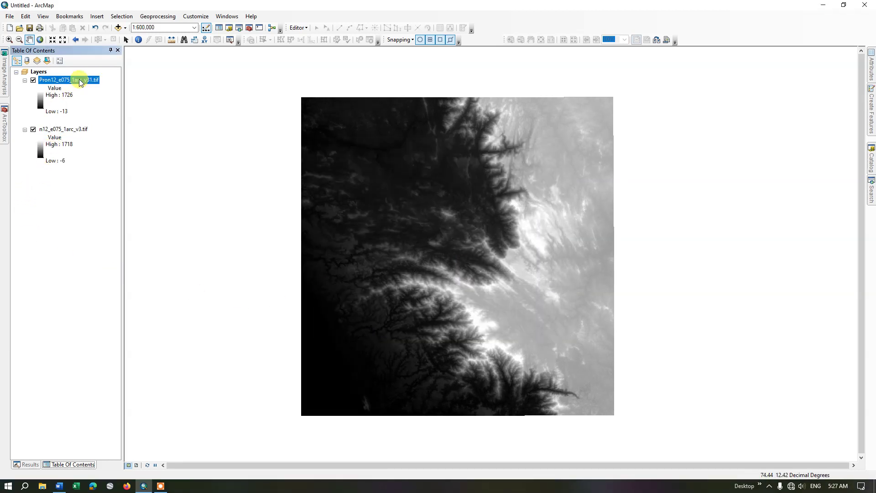
{"action": "left_click", "coordinate": [59, 131]}
{"action": "right_click", "coordinate": [58, 132]}
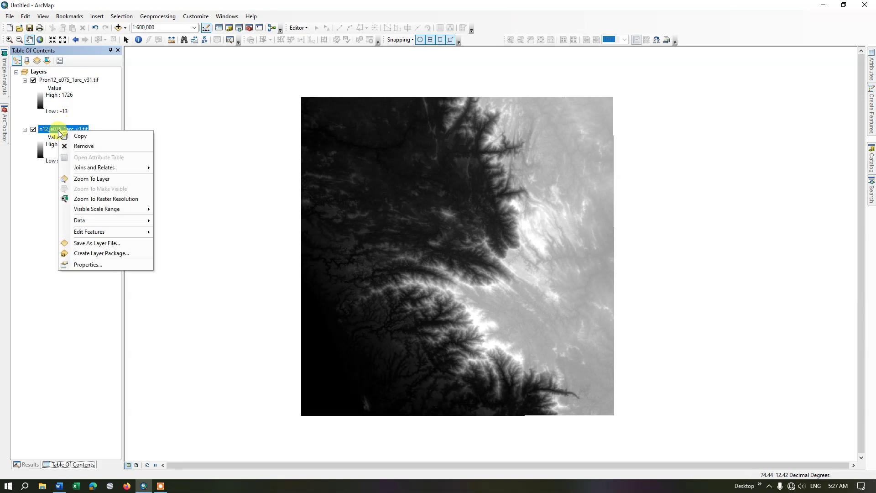
{"action": "left_click", "coordinate": [76, 145]}
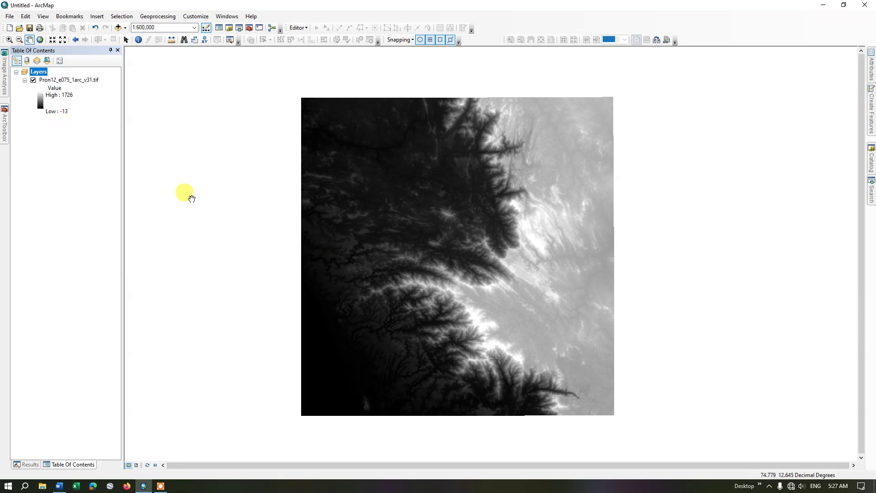
Step: Start the Spatial Analyst Fill tool with Pron12_e075_1arc_v31.tif as its input surface raster
{"action": "left_click", "coordinate": [3, 128]}
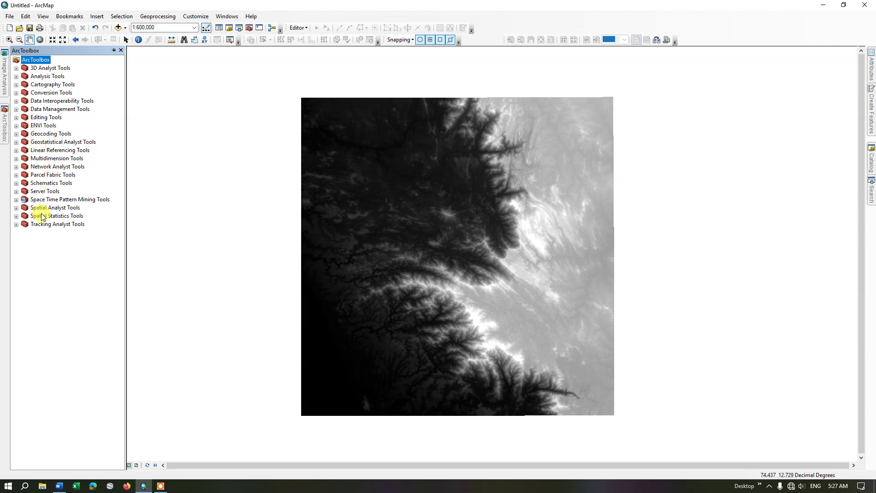
{"action": "left_click", "coordinate": [16, 208]}
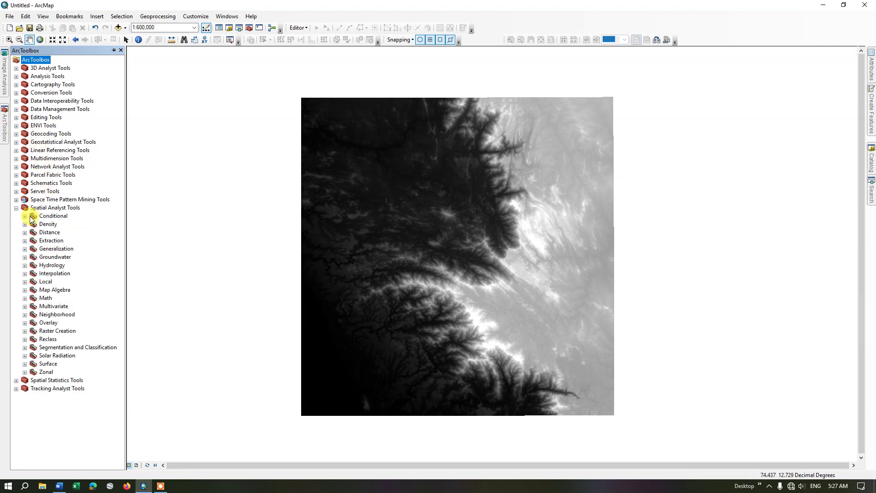
{"action": "left_click", "coordinate": [25, 265]}
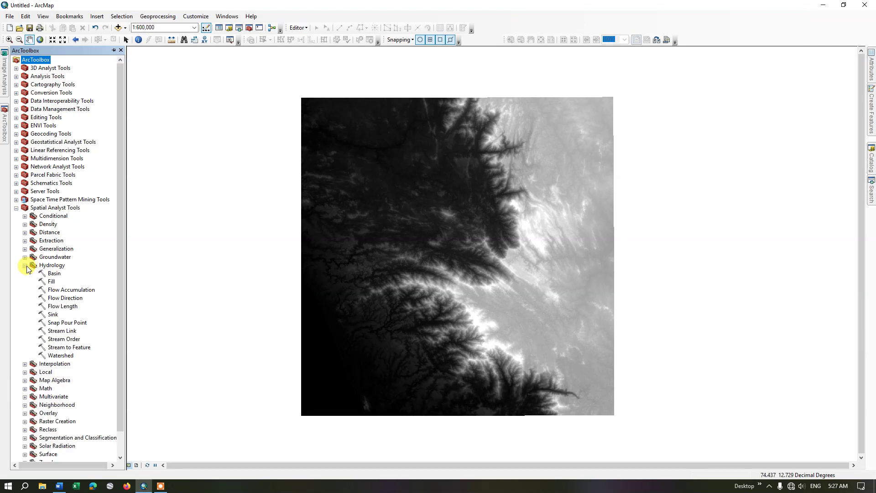
{"action": "double_click", "coordinate": [52, 281]}
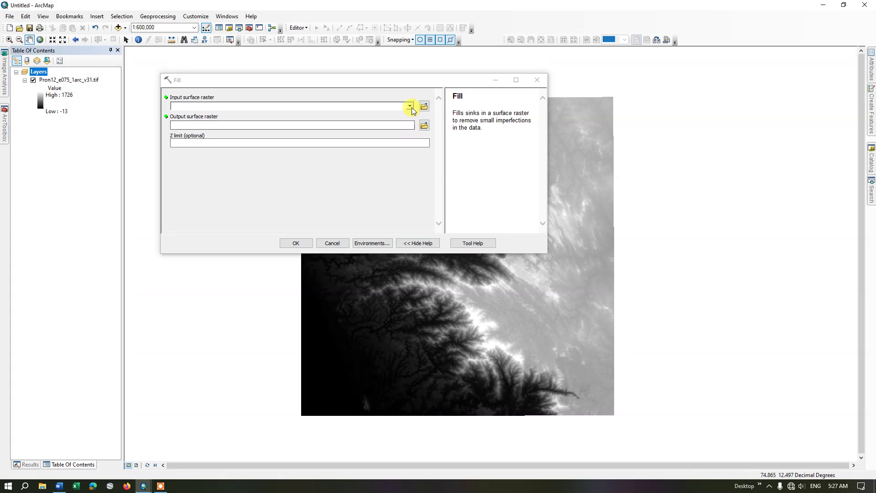
{"action": "left_click", "coordinate": [376, 107]}
{"action": "left_click", "coordinate": [213, 114]}
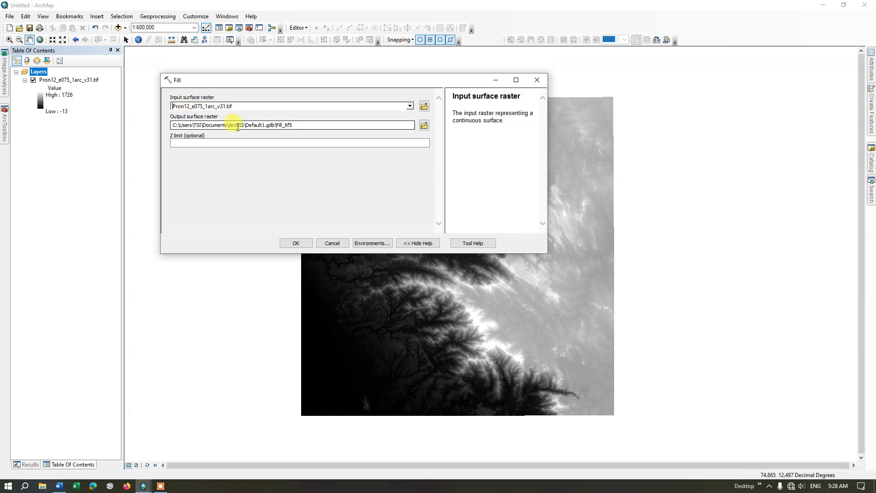
Step: Run Fill with its output raster named Fill1 in Default1.gdb, and hide the Pron12_e075_1arc_v31.tif layer
{"action": "left_click", "coordinate": [292, 127]}
{"action": "left_click_drag", "start_coordinate": [292, 127], "coordinate": [287, 126]}
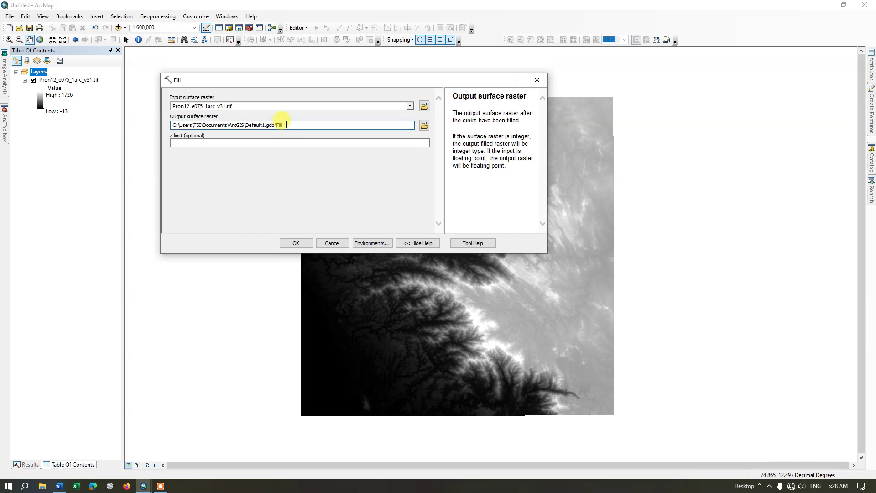
{"action": "left_click", "coordinate": [283, 145]}
{"action": "left_click", "coordinate": [290, 135]}
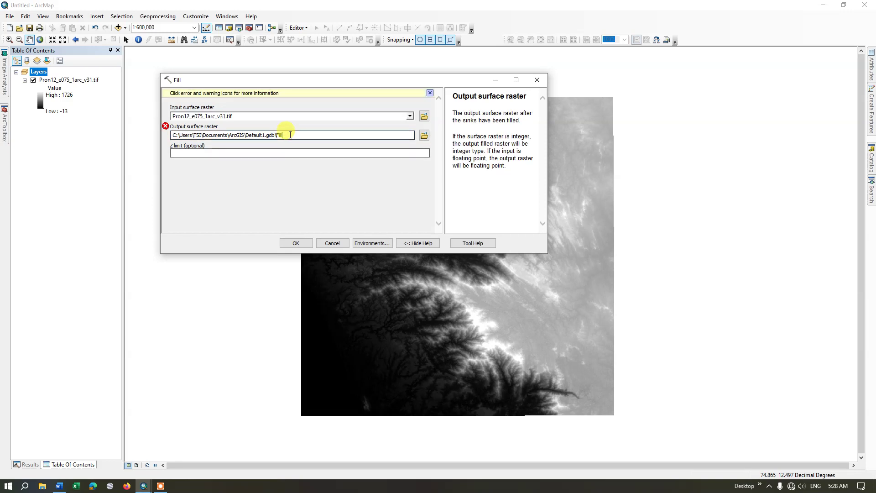
{"action": "left_click", "coordinate": [289, 163]}
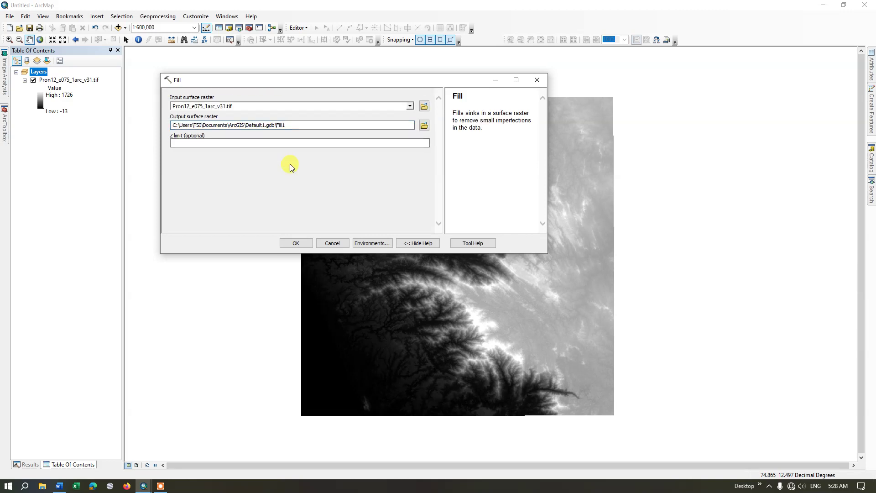
{"action": "double_click", "coordinate": [290, 126]}
{"action": "left_click", "coordinate": [283, 127]}
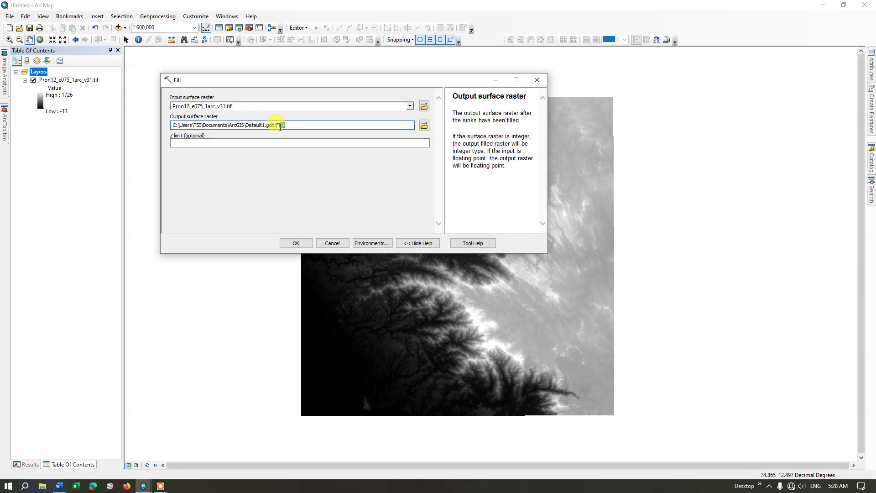
{"action": "left_click", "coordinate": [296, 243]}
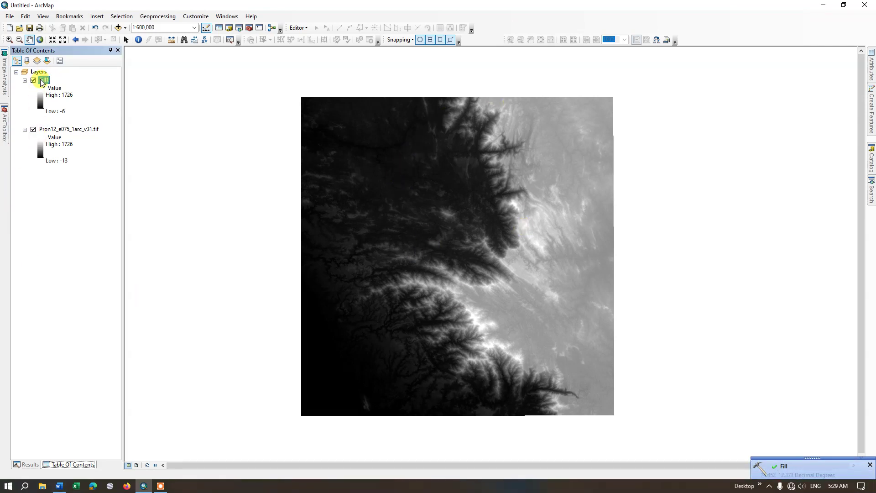
{"action": "left_click", "coordinate": [33, 129]}
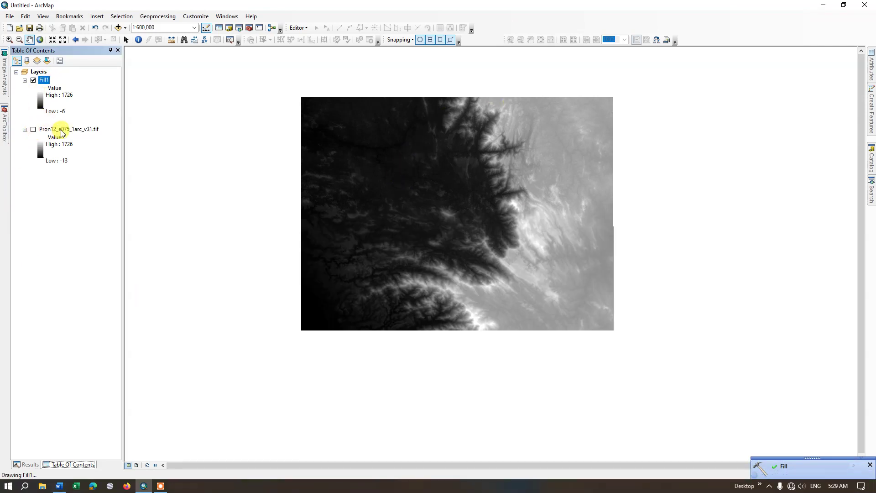
Step: Switch to the Topographic Wetness Index notes in Word, check the Fill DEM and Flow Direction steps, and return to ArcMap
{"action": "key", "text": "alt+Tab"}
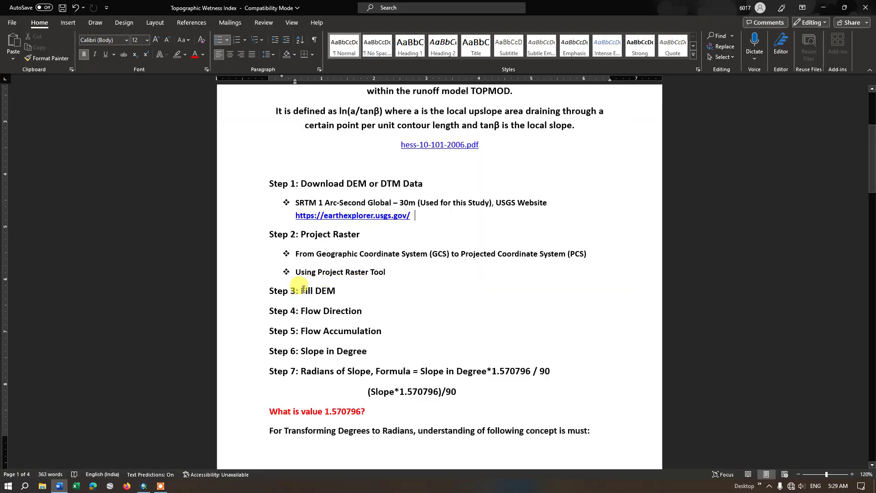
{"action": "left_click_drag", "start_coordinate": [301, 291], "coordinate": [363, 312]}
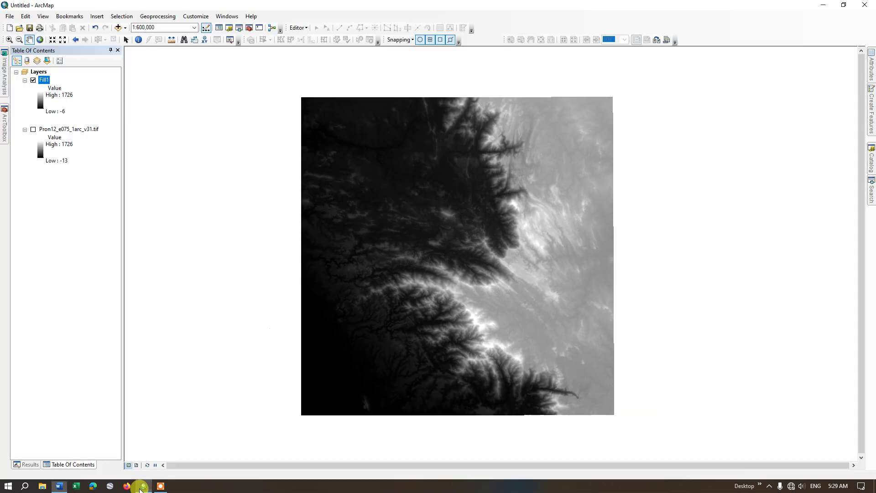
{"action": "left_click", "coordinate": [144, 486]}
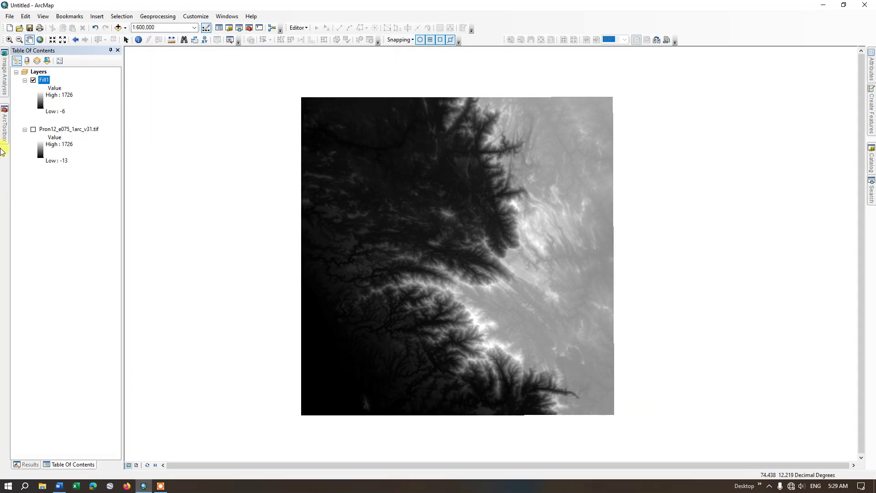
Step: Start the Flow Direction tool with Fill1 as its input surface raster
{"action": "left_click", "coordinate": [3, 131]}
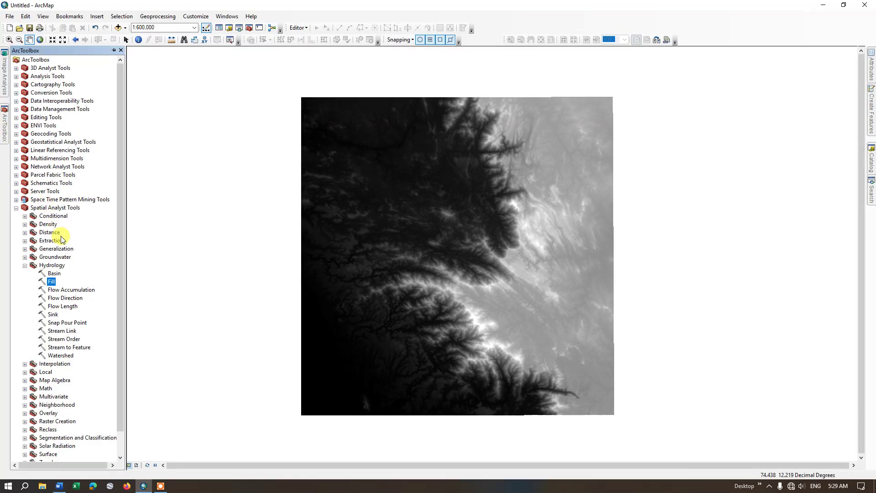
{"action": "scroll", "coordinate": [60, 237], "scroll_direction": "down", "scroll_amount": 1}
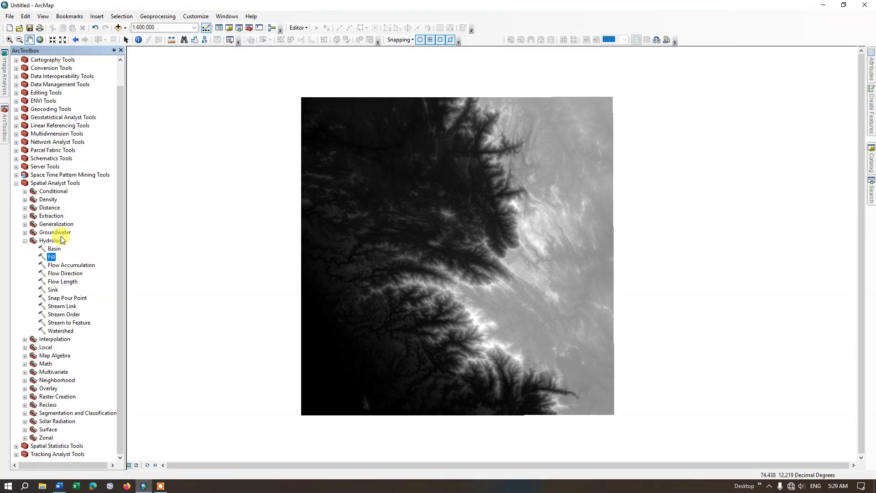
{"action": "double_click", "coordinate": [64, 274]}
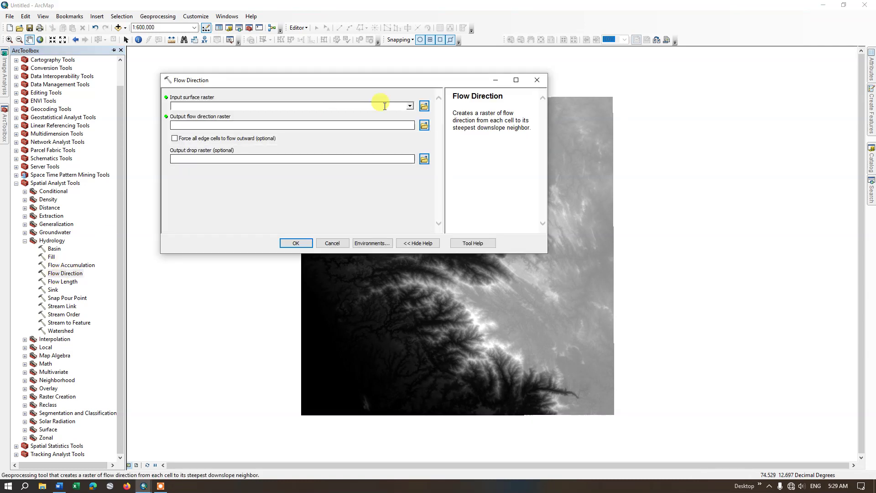
{"action": "left_click", "coordinate": [409, 107]}
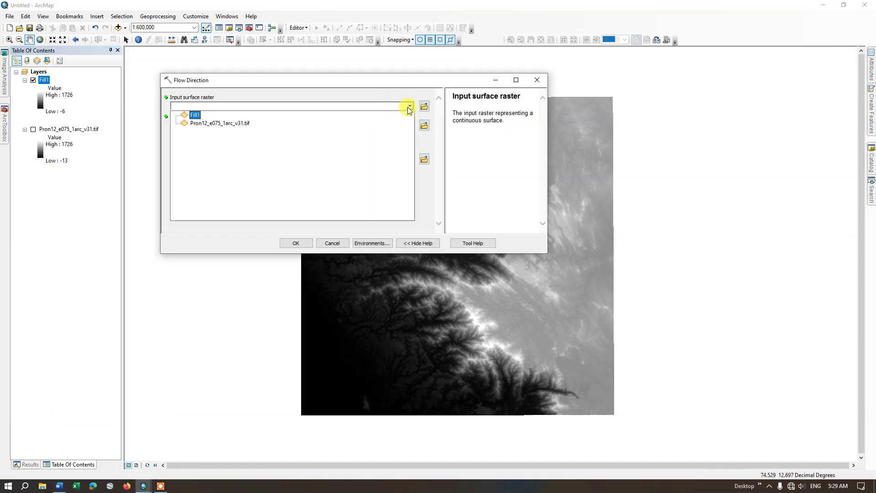
{"action": "left_click", "coordinate": [195, 115]}
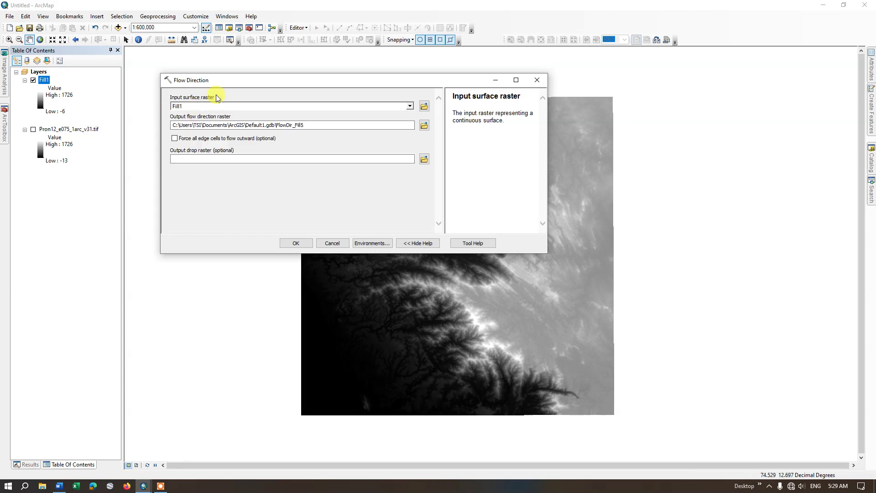
{"action": "left_click_drag", "start_coordinate": [240, 83], "coordinate": [270, 81]}
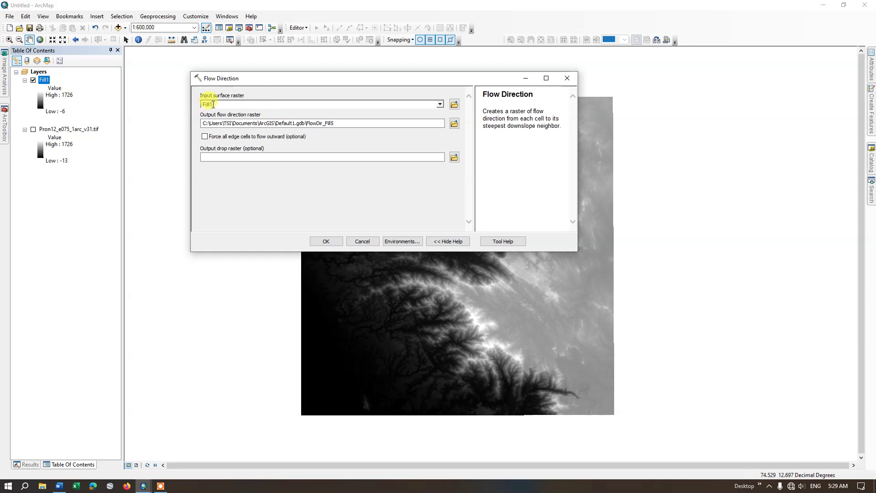
{"action": "left_click_drag", "start_coordinate": [230, 79], "coordinate": [254, 78]}
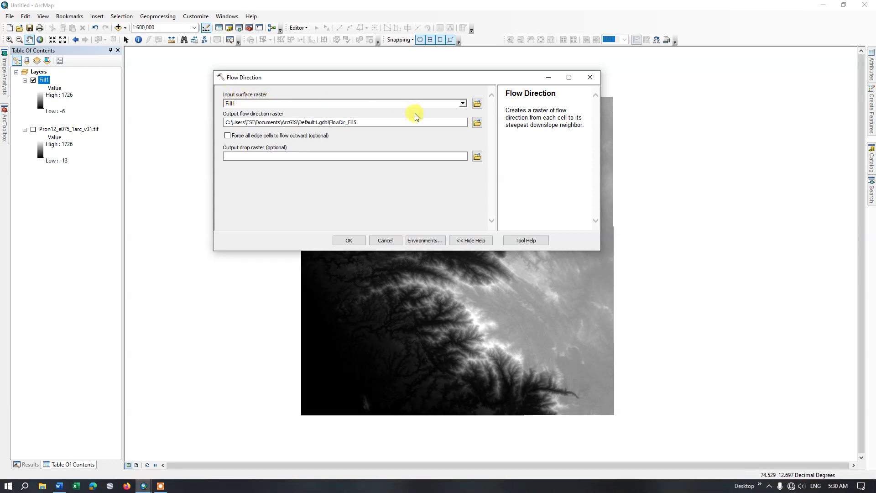
Step: Name the output flow direction raster Flow_Direction1 and run the tool
{"action": "left_click", "coordinate": [388, 122]}
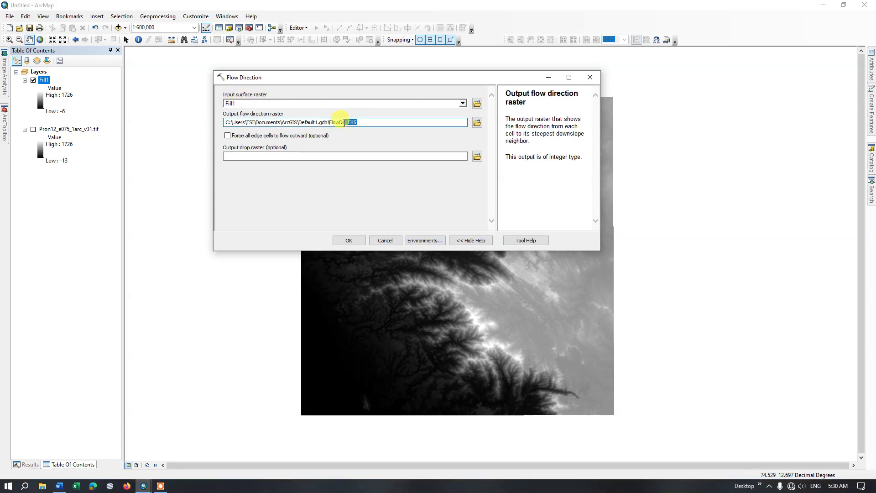
{"action": "key", "text": "BackSpace"}
{"action": "left_click", "coordinate": [359, 207]}
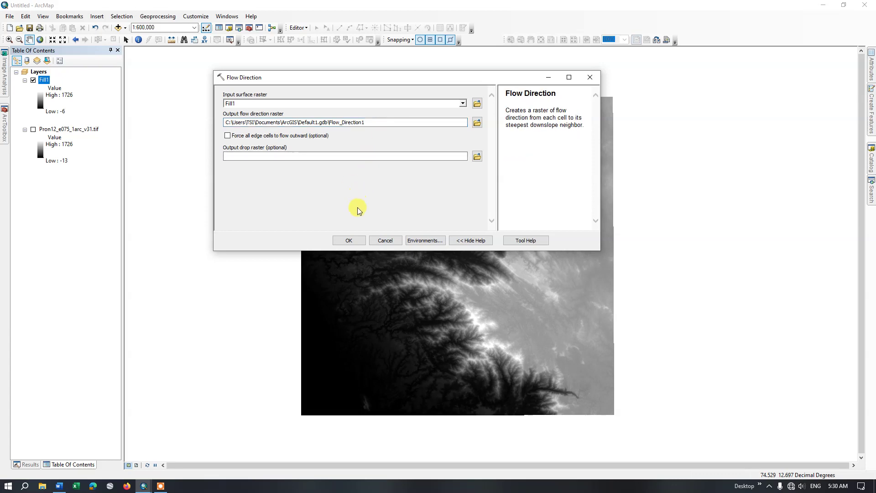
{"action": "left_click", "coordinate": [354, 240]}
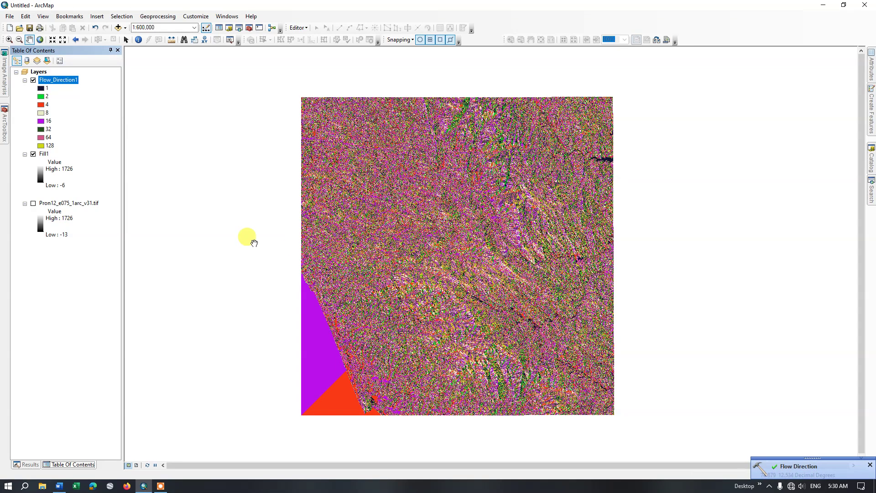
Step: Start the Flow Accumulation tool with Flow_Direction1 as its input flow direction raster
{"action": "left_click", "coordinate": [2, 130]}
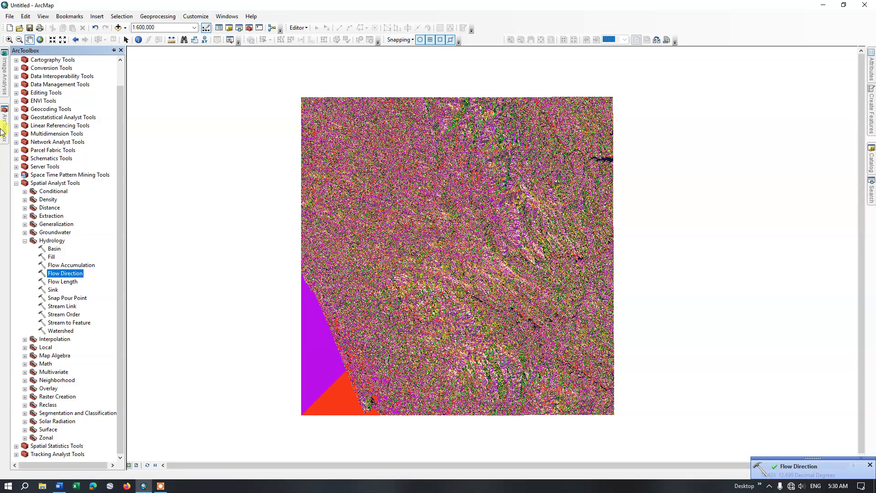
{"action": "left_click", "coordinate": [75, 265]}
{"action": "double_click", "coordinate": [76, 263]}
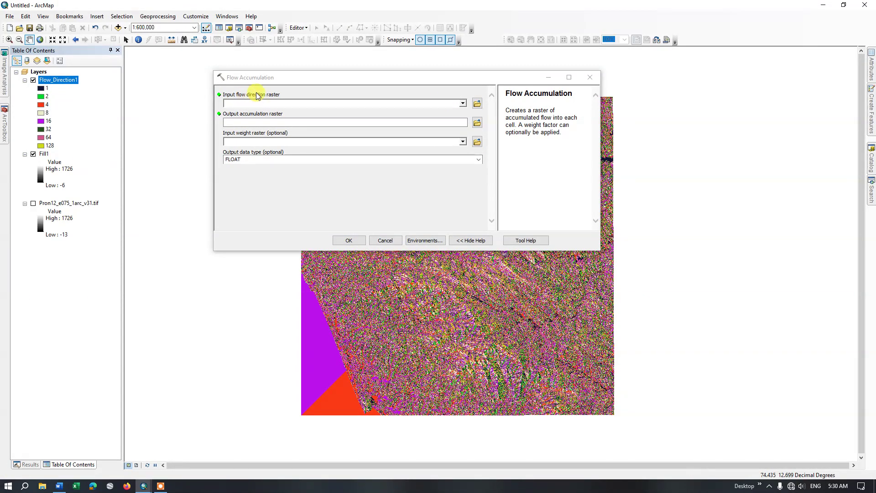
{"action": "left_click", "coordinate": [462, 103]}
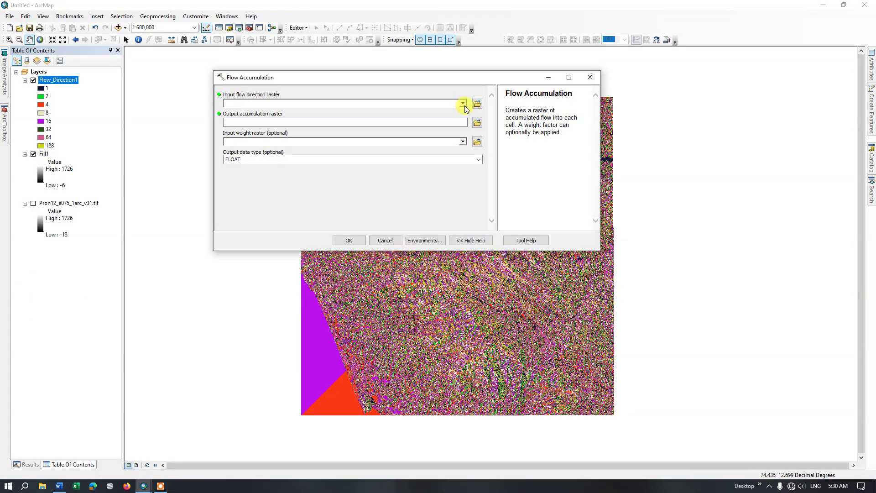
{"action": "left_click", "coordinate": [255, 112]}
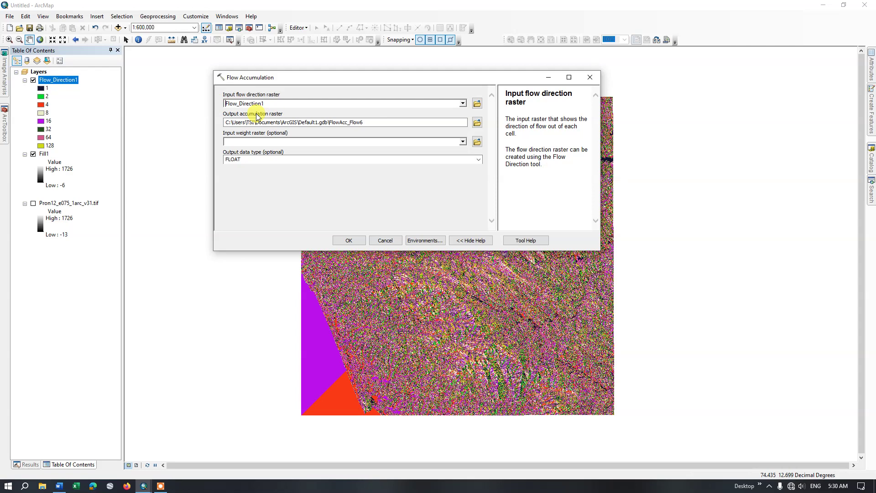
Step: Name the output accumulation raster Flow_Accumulation1 and run the tool with the FLOAT data type
{"action": "left_click", "coordinate": [360, 122]}
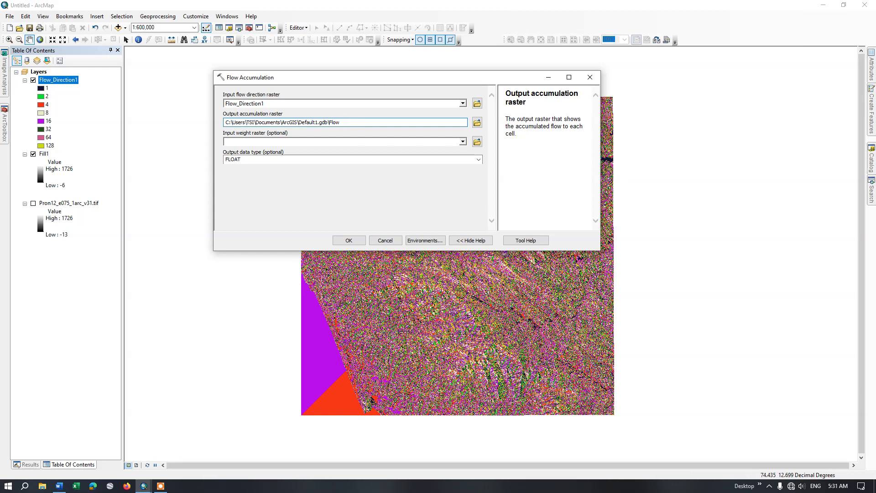
{"action": "type", "text": "Accumulation"}
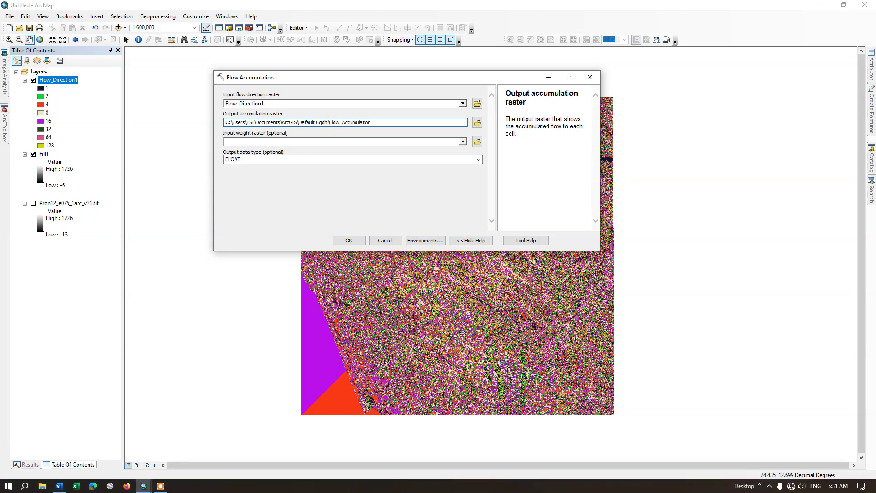
{"action": "left_click", "coordinate": [397, 209]}
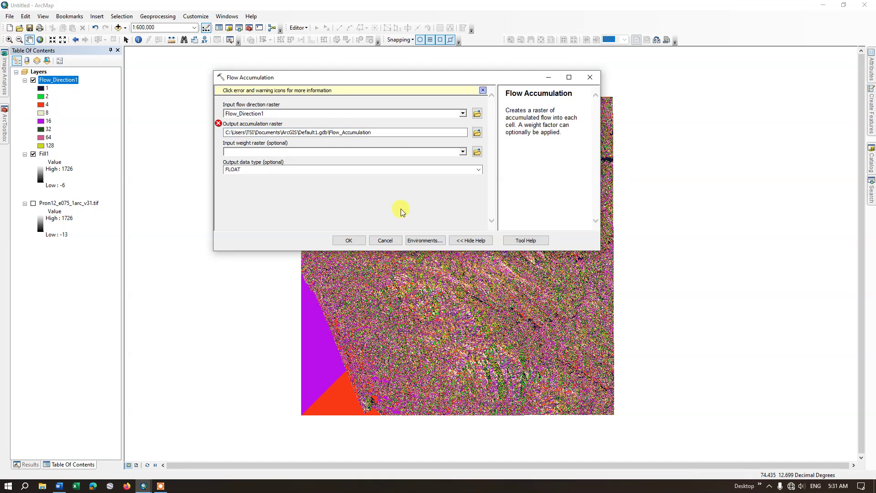
{"action": "left_click", "coordinate": [395, 133]}
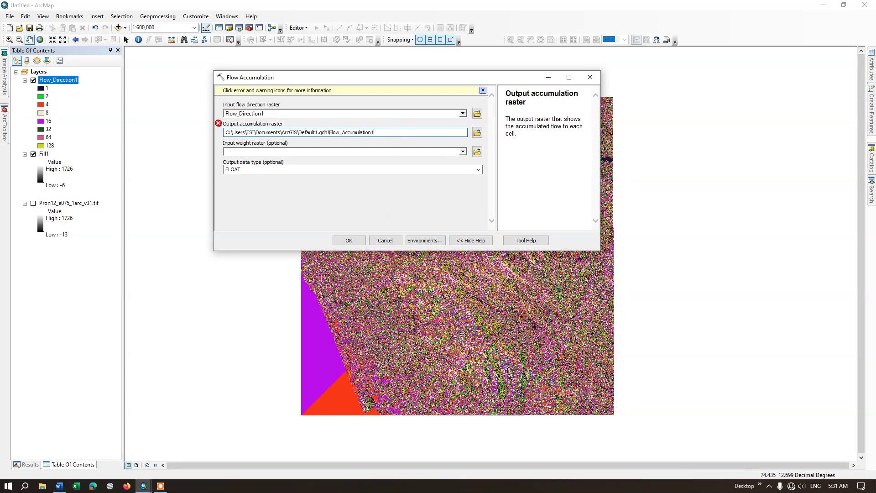
{"action": "left_click", "coordinate": [387, 200]}
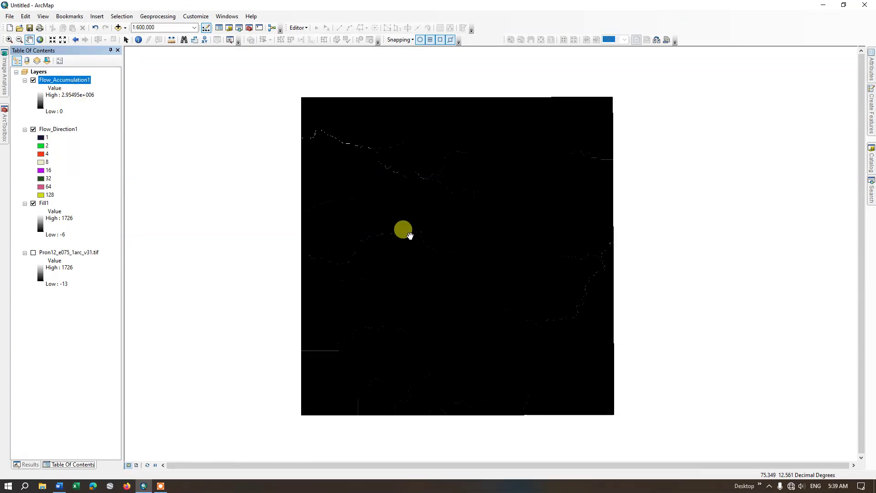
Step: Switch to the Topographic Wetness Index notes in Word and review Step 6, Slope in Degree, and Step 7, Radians of Slope
{"action": "left_click", "coordinate": [59, 485]}
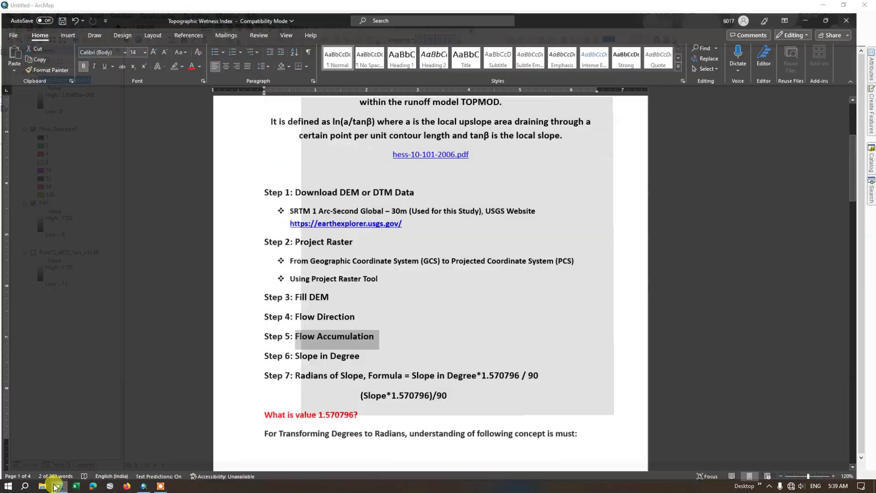
{"action": "scroll", "coordinate": [301, 363], "scroll_direction": "down", "scroll_amount": 1}
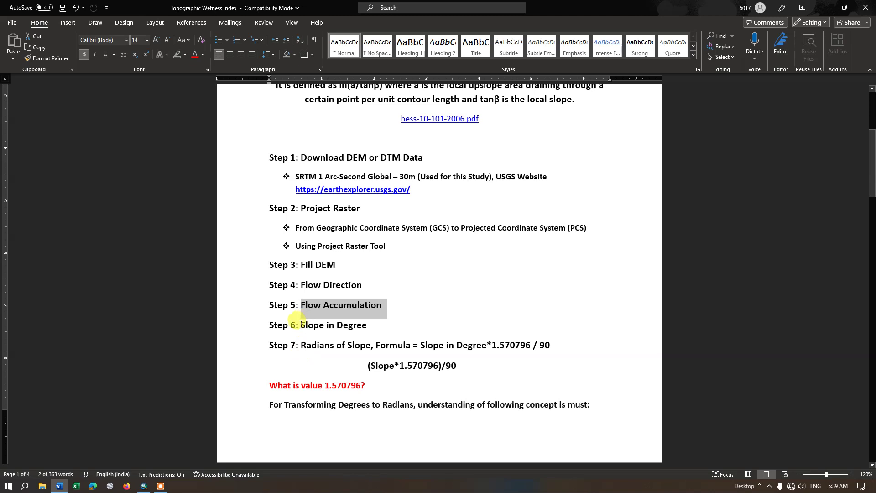
{"action": "left_click_drag", "start_coordinate": [300, 325], "coordinate": [367, 325]}
{"action": "left_click_drag", "start_coordinate": [302, 348], "coordinate": [388, 358]}
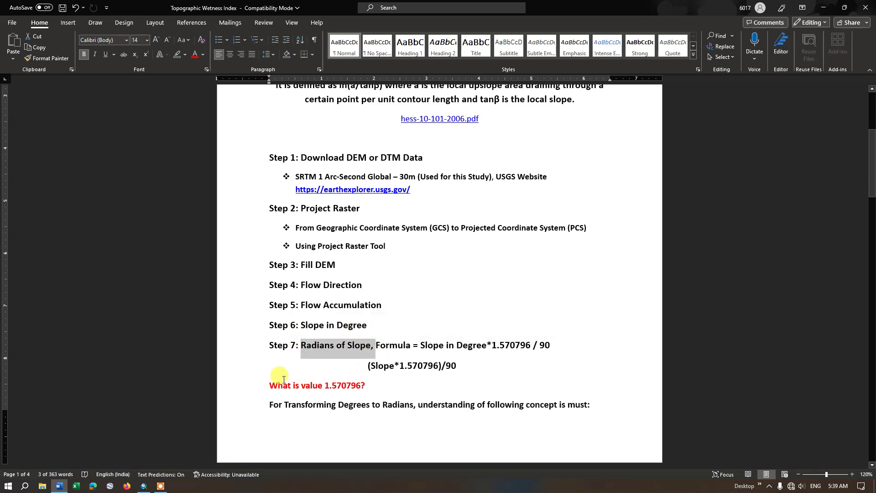
Step: Switch back to ArcMap and start the Spatial Analyst Slope tool with Fill1 as its input raster
{"action": "left_click", "coordinate": [144, 485]}
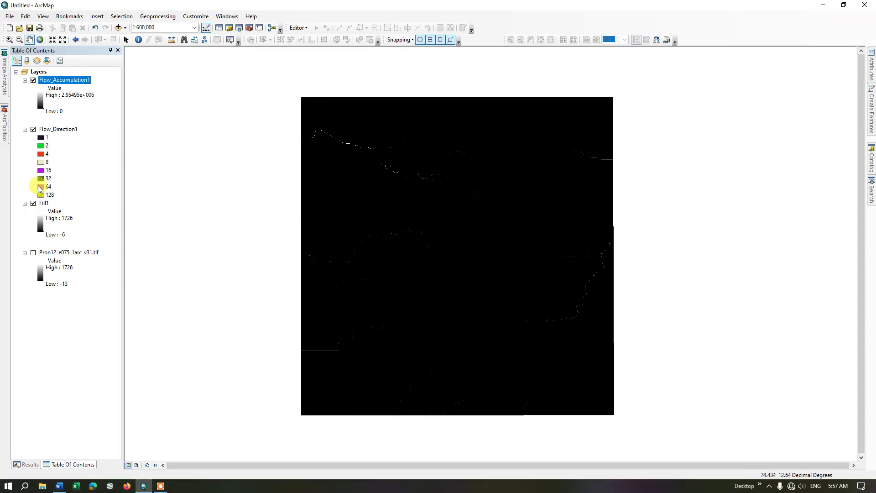
{"action": "left_click", "coordinate": [4, 123]}
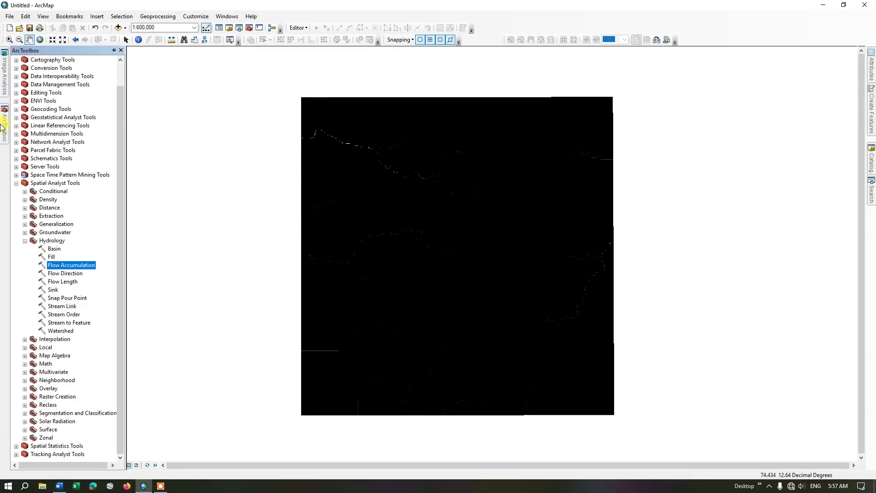
{"action": "left_click", "coordinate": [25, 430]}
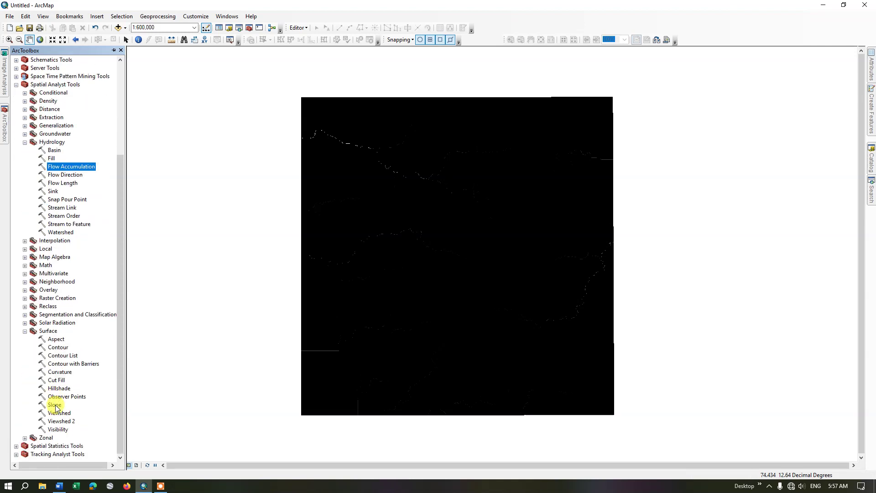
{"action": "double_click", "coordinate": [55, 405]}
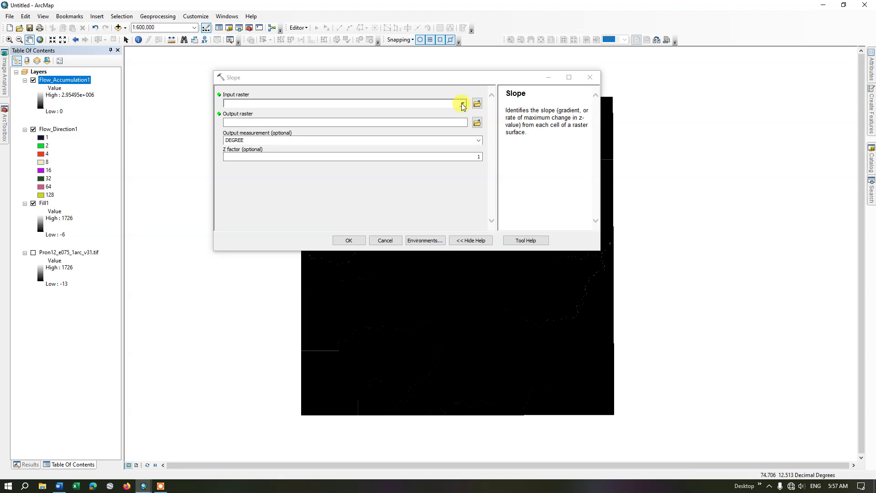
{"action": "left_click", "coordinate": [465, 105]}
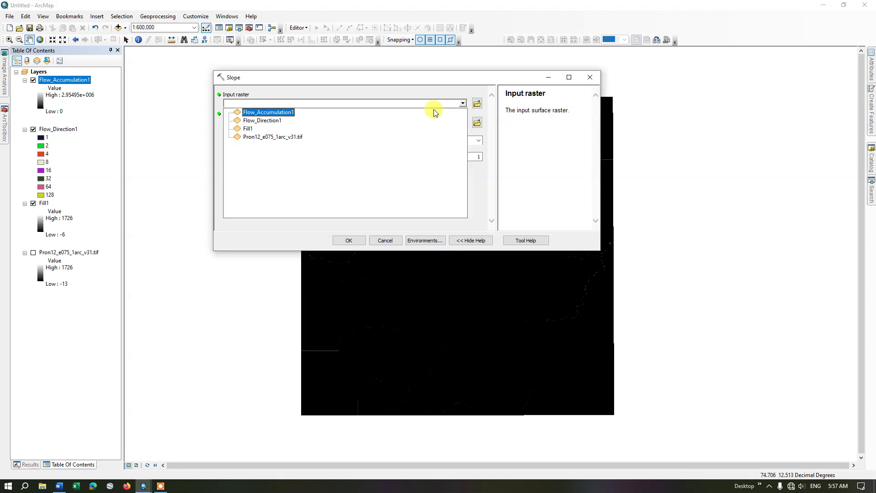
{"action": "left_click", "coordinate": [243, 127]}
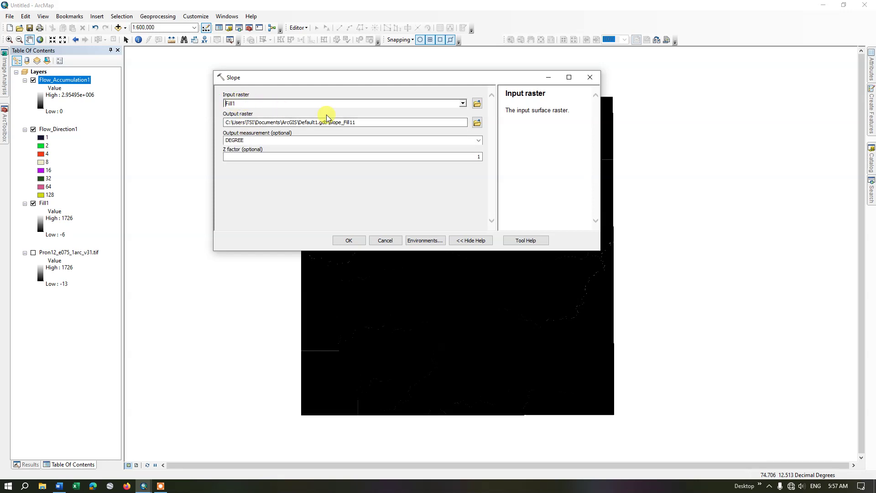
Step: Name the output slope raster Slope1 and run the tool with the DEGREE output measurement
{"action": "left_click_drag", "start_coordinate": [438, 121], "coordinate": [343, 122]}
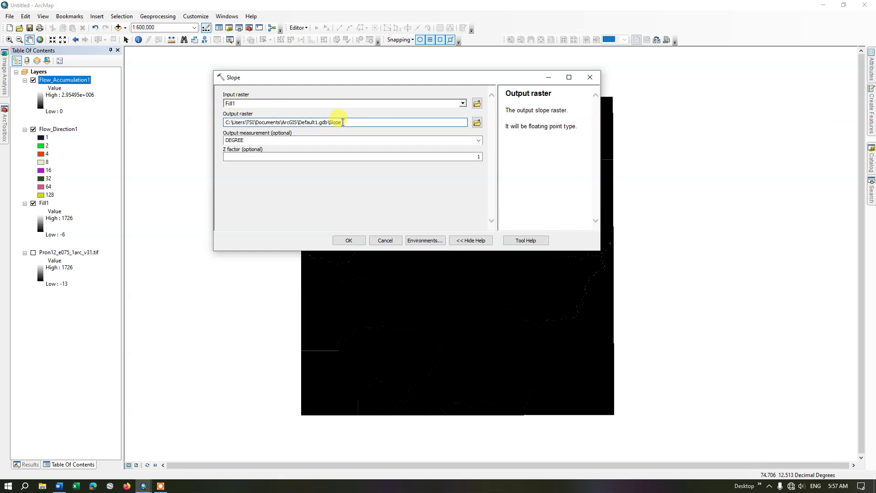
{"action": "left_click", "coordinate": [355, 168]}
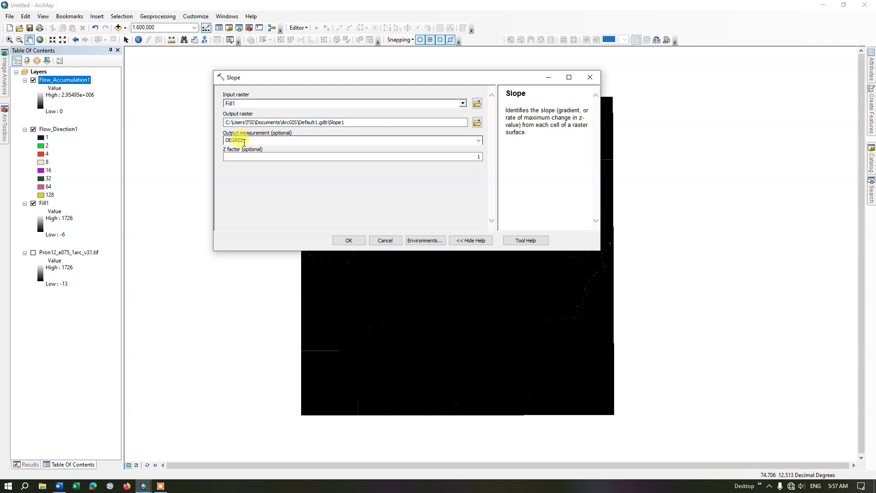
{"action": "left_click", "coordinate": [354, 244]}
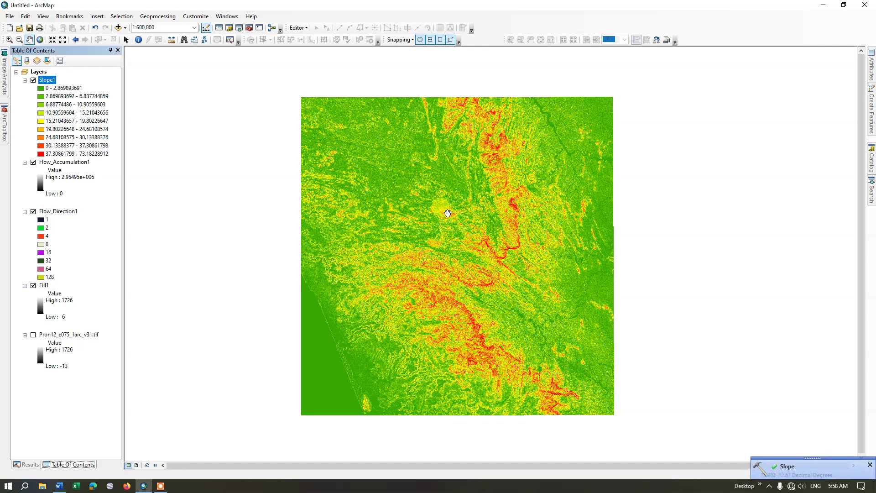
Step: Turn off all layers in the data frame except Slope1
{"action": "right_click", "coordinate": [38, 74]}
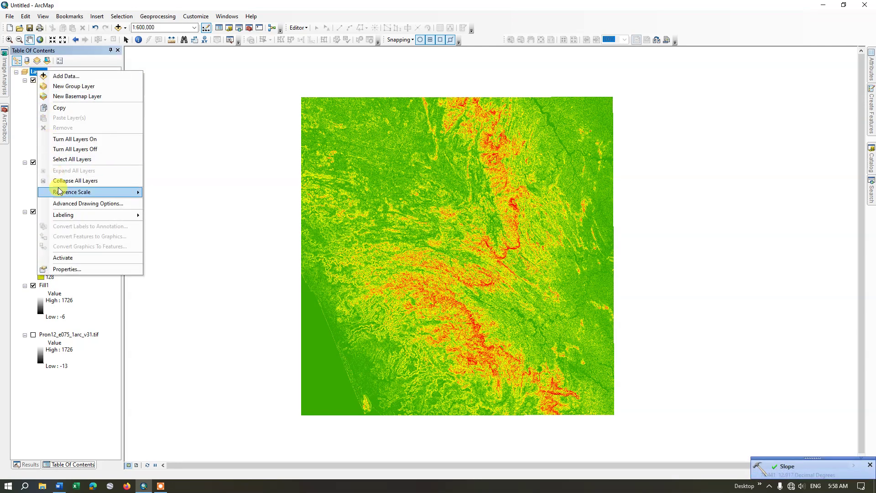
{"action": "left_click", "coordinate": [67, 150]}
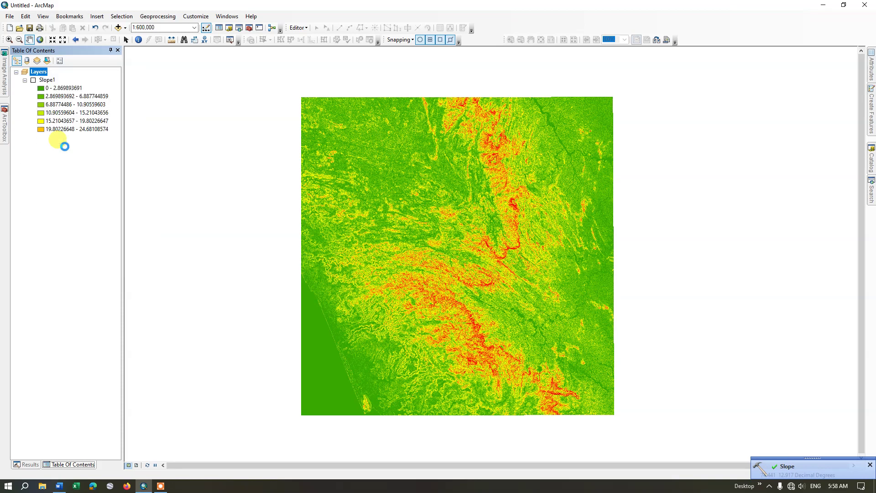
{"action": "left_click", "coordinate": [33, 80]}
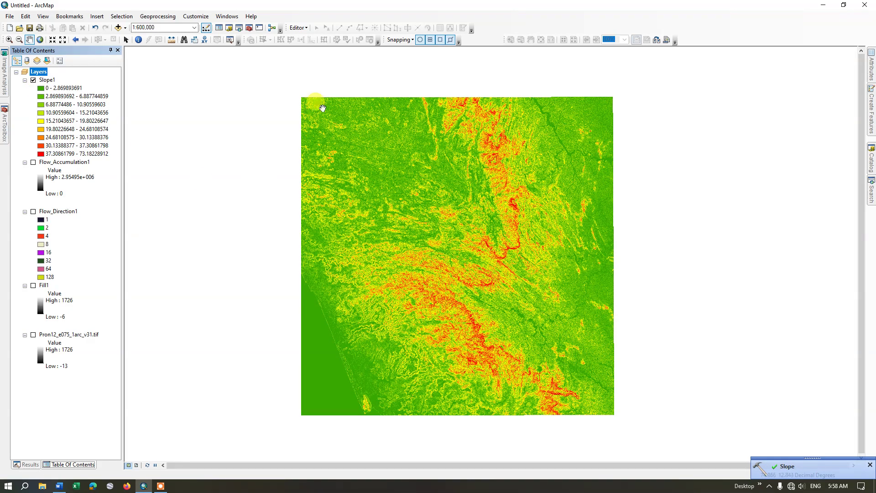
Step: Switch to the Word notes and read the Step 7 radians formula and the explanation of the value 1.570796
{"action": "key", "text": "alt+Tab"}
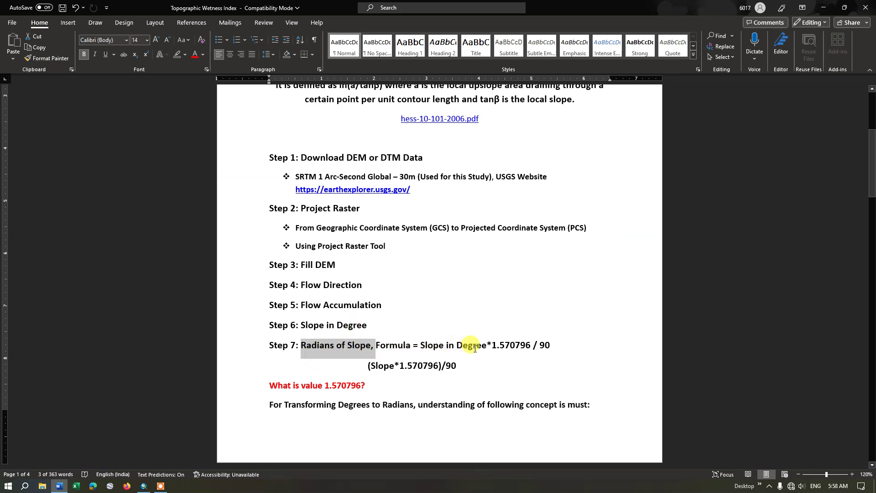
{"action": "double_click", "coordinate": [510, 345]}
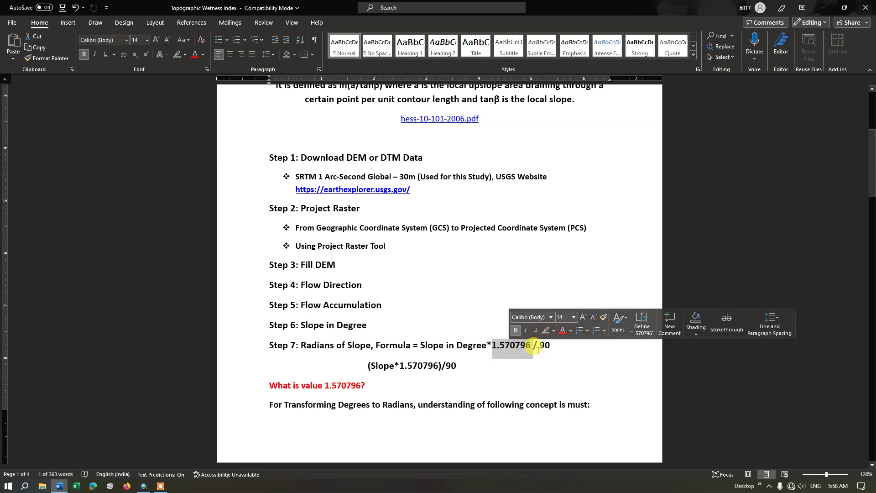
{"action": "left_click", "coordinate": [561, 346]}
{"action": "scroll", "coordinate": [561, 345], "scroll_direction": "down", "scroll_amount": 5}
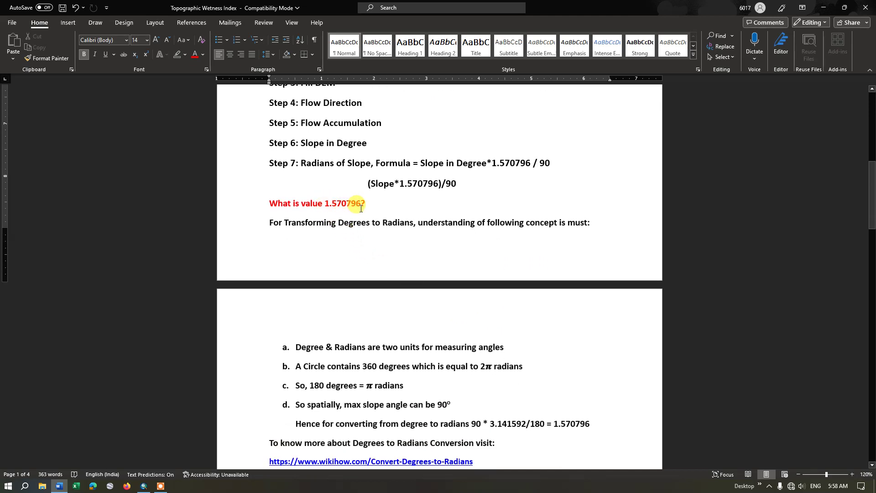
{"action": "scroll", "coordinate": [396, 225], "scroll_direction": "down", "scroll_amount": 3}
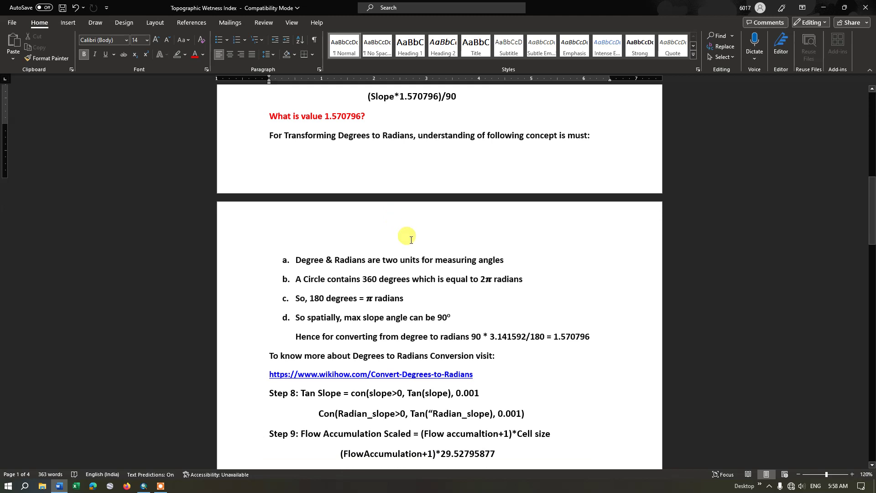
{"action": "scroll", "coordinate": [413, 303], "scroll_direction": "up", "scroll_amount": 3}
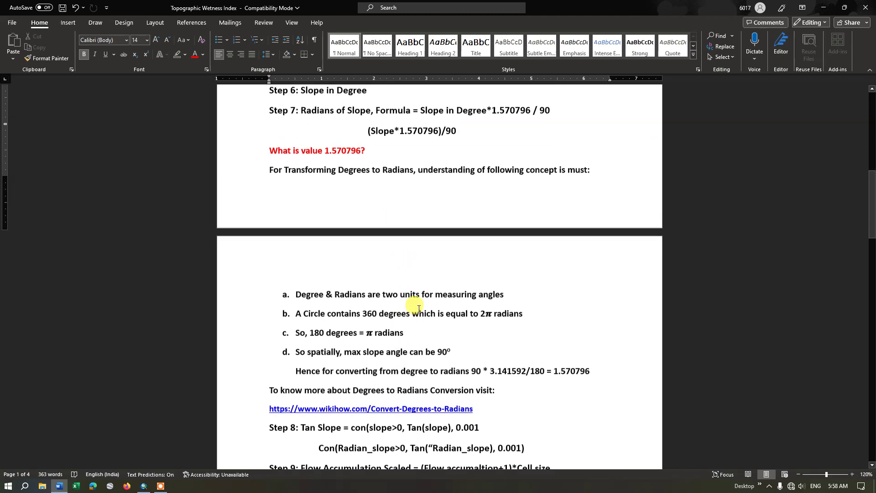
{"action": "scroll", "coordinate": [401, 301], "scroll_direction": "up", "scroll_amount": 1}
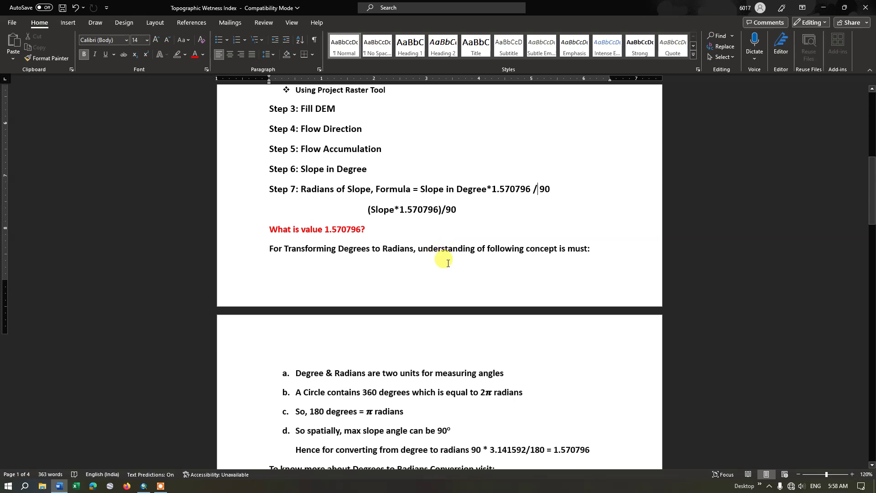
{"action": "scroll", "coordinate": [439, 251], "scroll_direction": "up", "scroll_amount": 3}
{"action": "scroll", "coordinate": [448, 263], "scroll_direction": "down", "scroll_amount": 1}
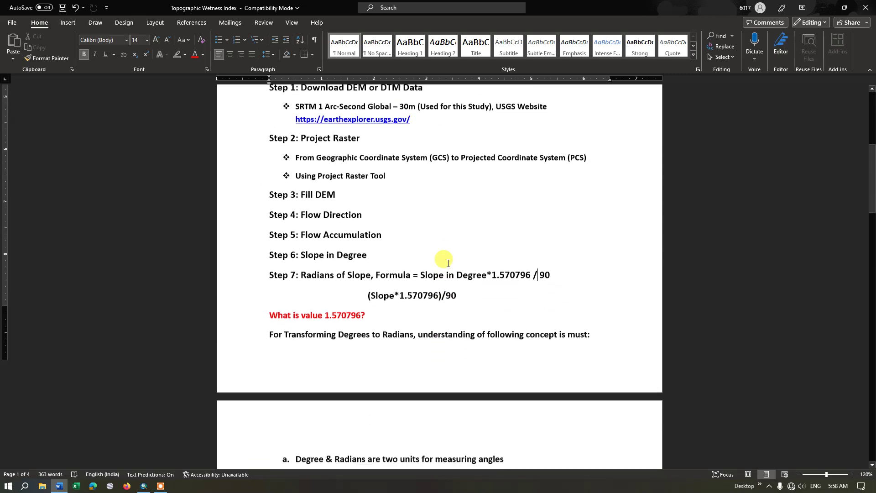
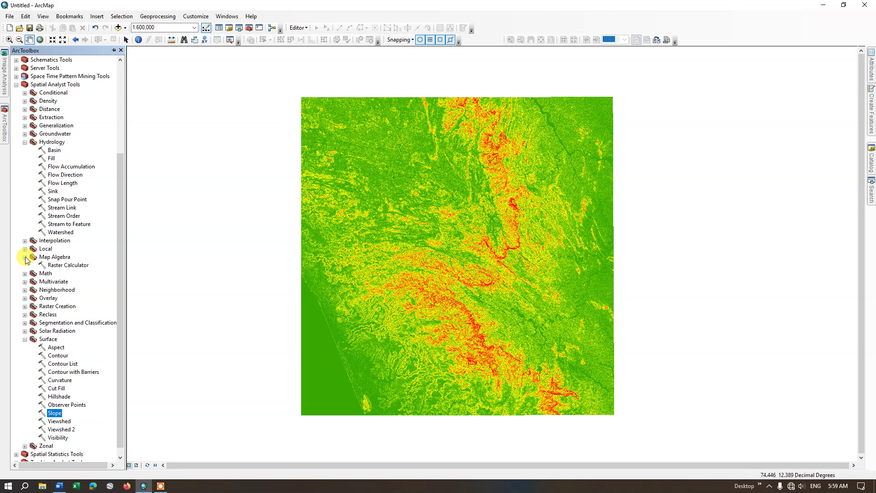
Step: Open the Raster Calculator in ArcMap and begin the map algebra expression with ("Slope1" *
{"action": "double_click", "coordinate": [71, 265]}
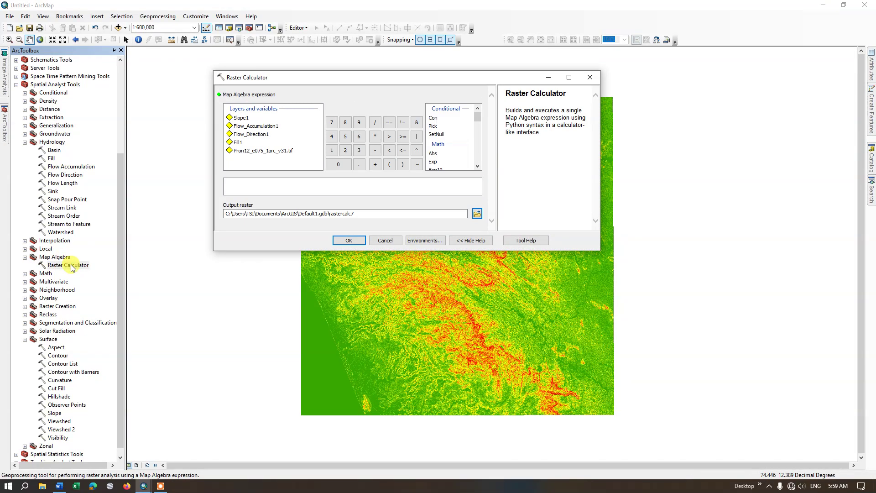
{"action": "left_click", "coordinate": [390, 164]}
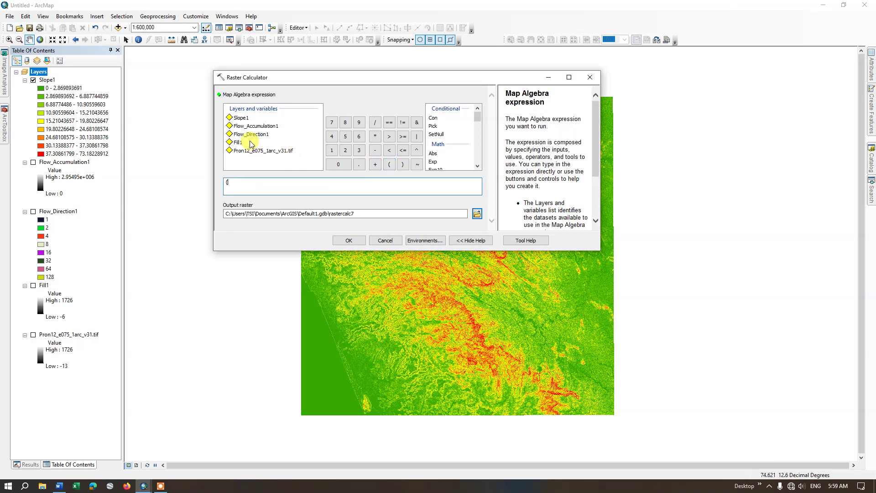
{"action": "double_click", "coordinate": [242, 118]}
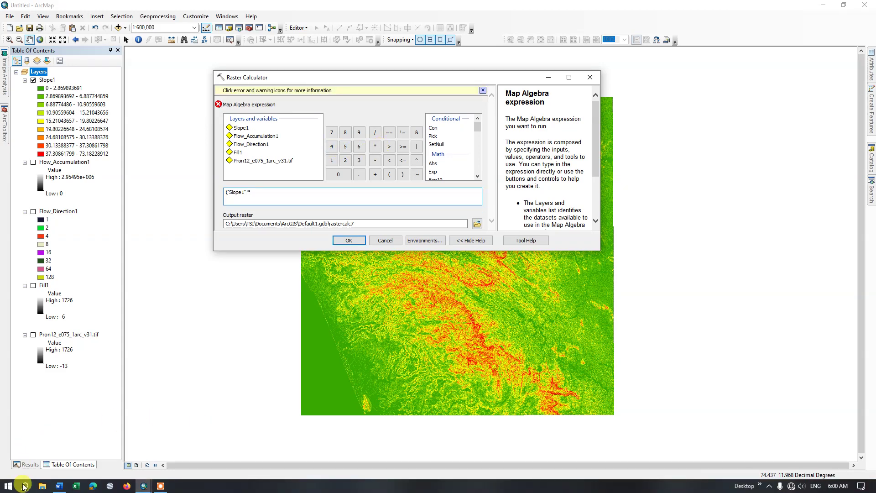
Step: Copy 1.570796 from the Word notes into the Raster Calculator and complete the expression as ("Slope1" * 1.570796) / 90
{"action": "left_click", "coordinate": [59, 485]}
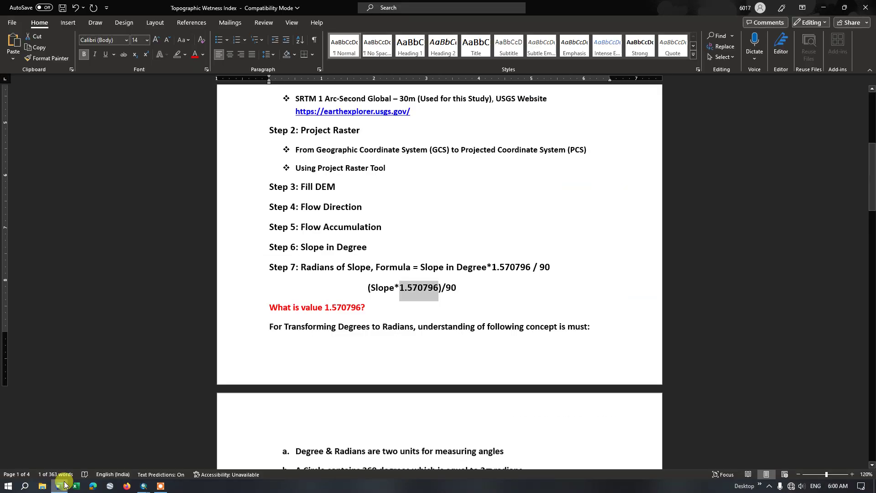
{"action": "right_click", "coordinate": [432, 292]}
{"action": "left_click", "coordinate": [460, 136]}
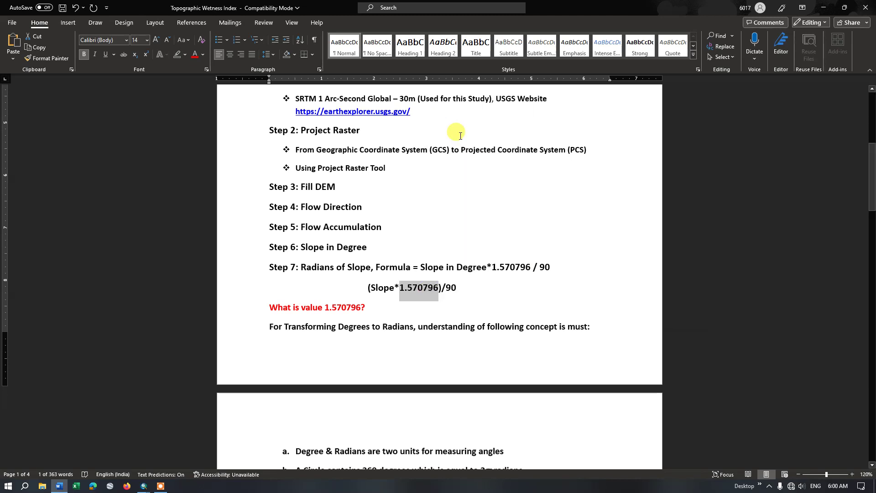
{"action": "mouse_move", "coordinate": [143, 485]}
{"action": "left_click", "coordinate": [171, 454]}
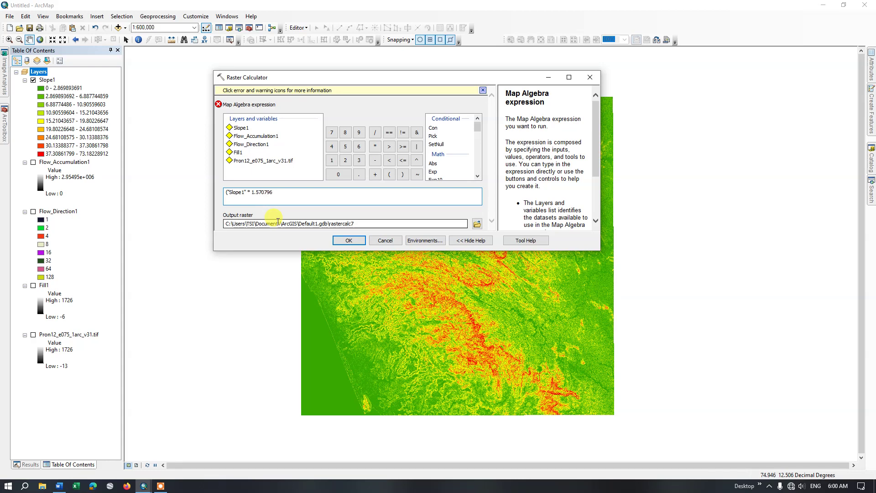
{"action": "left_click", "coordinate": [402, 175]}
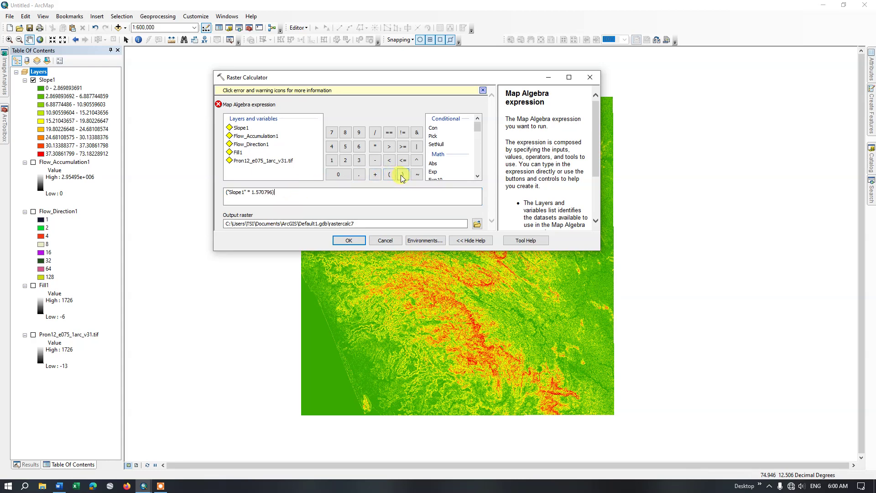
{"action": "left_click", "coordinate": [376, 133]}
{"action": "type", "text": "90"}
Step: Name the Raster Calculator output slope_radians1 and run the calculation
{"action": "left_click", "coordinate": [364, 223]}
{"action": "left_click_drag", "start_coordinate": [364, 214], "coordinate": [332, 212]}
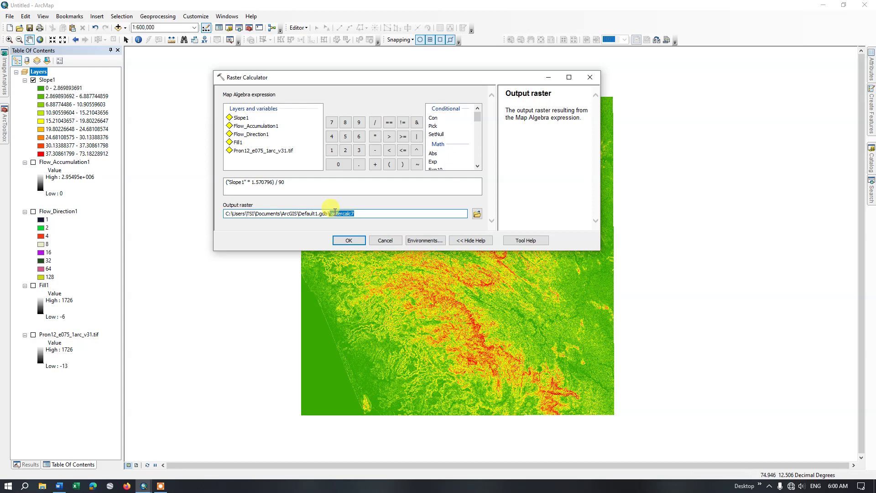
{"action": "left_click_drag", "start_coordinate": [333, 214], "coordinate": [329, 213]}
{"action": "type", "text": "slope_radians1"}
{"action": "left_click", "coordinate": [347, 240]}
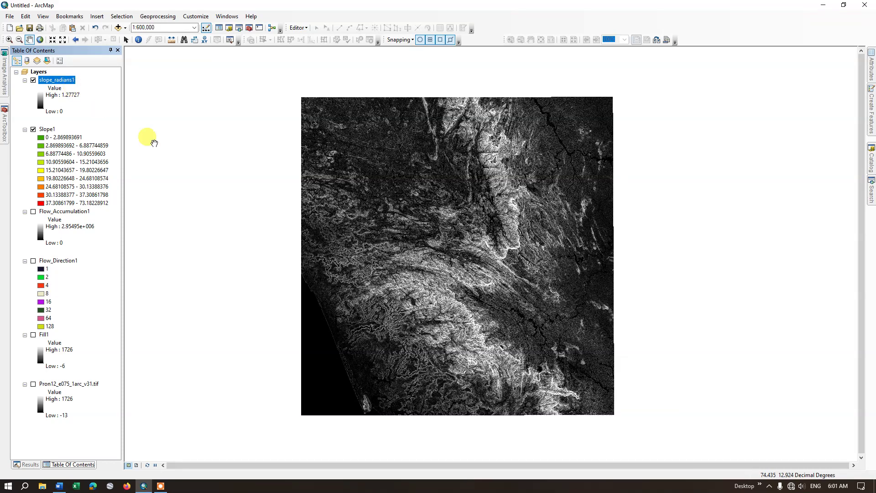
Step: Switch to the Word notes and look up the Tan Slope formula in Step 8
{"action": "left_click", "coordinate": [58, 487]}
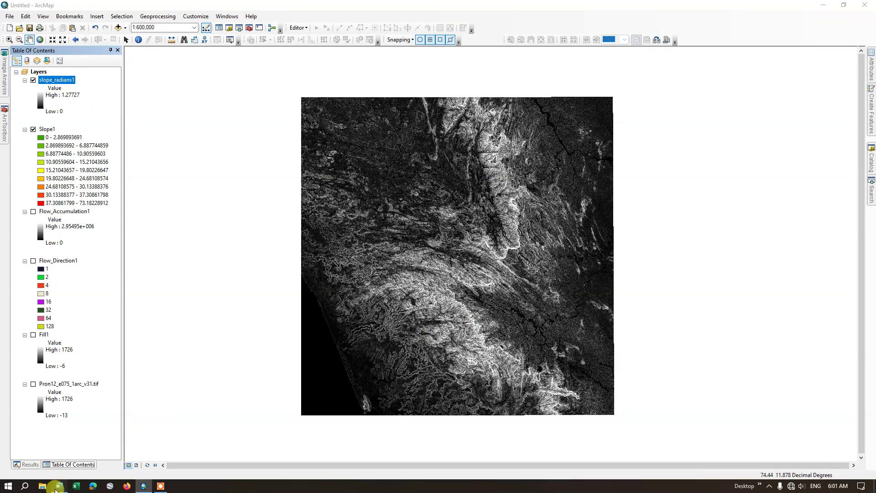
{"action": "scroll", "coordinate": [316, 300], "scroll_direction": "up", "scroll_amount": 3}
{"action": "scroll", "coordinate": [319, 301], "scroll_direction": "down", "scroll_amount": 3}
{"action": "scroll", "coordinate": [377, 302], "scroll_direction": "down", "scroll_amount": 5}
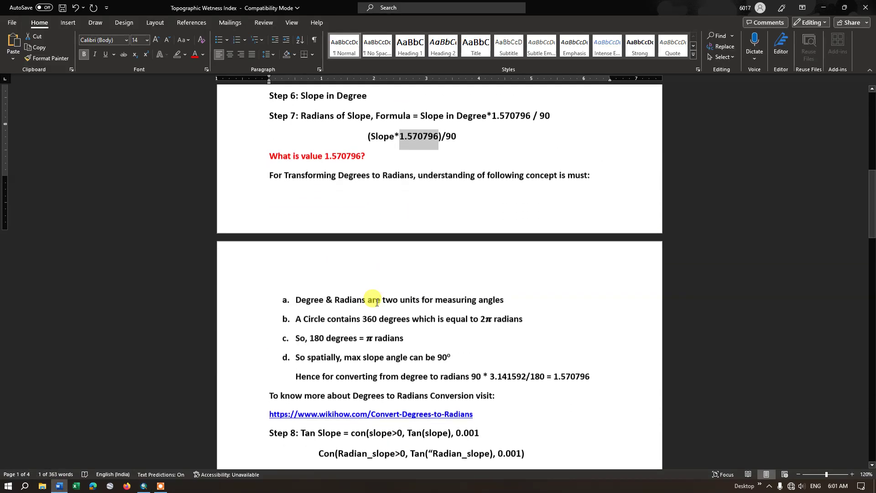
{"action": "scroll", "coordinate": [368, 307], "scroll_direction": "down", "scroll_amount": 2}
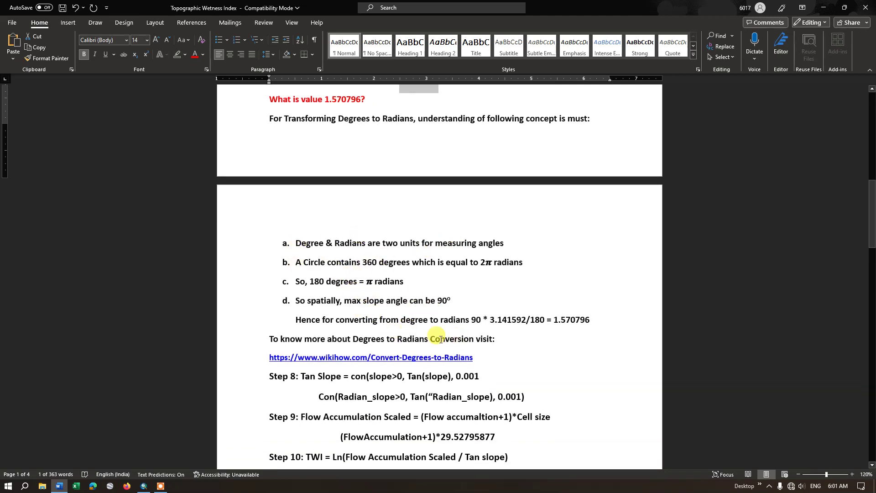
Step: Examine the degree and radian notes and the terms of the Step 8 Tan Slope formula, including its 0.001 value
{"action": "scroll", "coordinate": [411, 319], "scroll_direction": "down", "scroll_amount": 2}
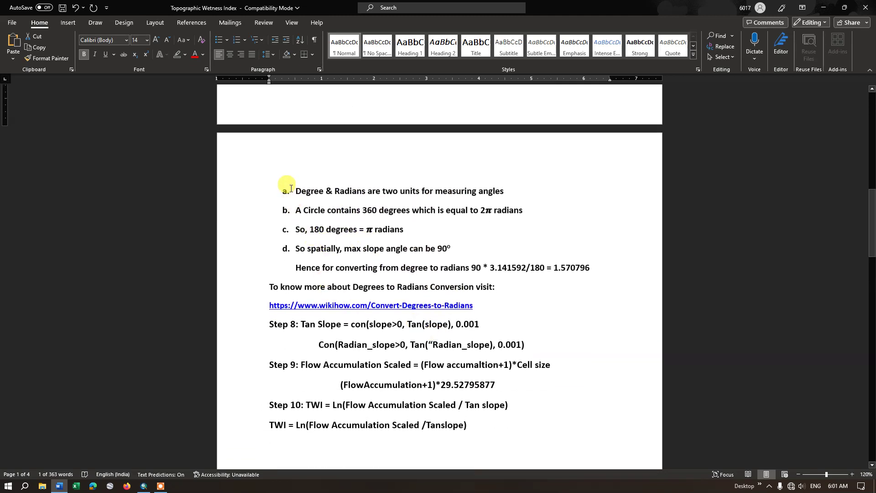
{"action": "left_click_drag", "start_coordinate": [295, 191], "coordinate": [509, 297]}
{"action": "left_click", "coordinate": [509, 298]}
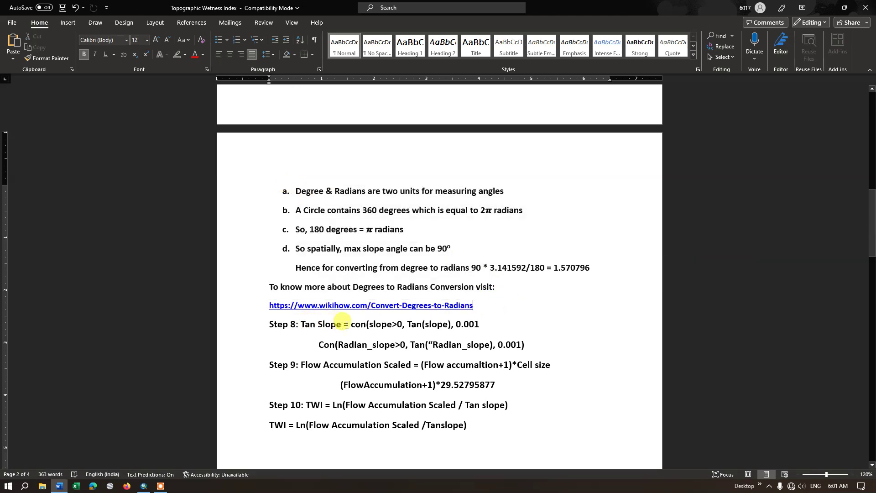
{"action": "left_click_drag", "start_coordinate": [354, 325], "coordinate": [479, 324]}
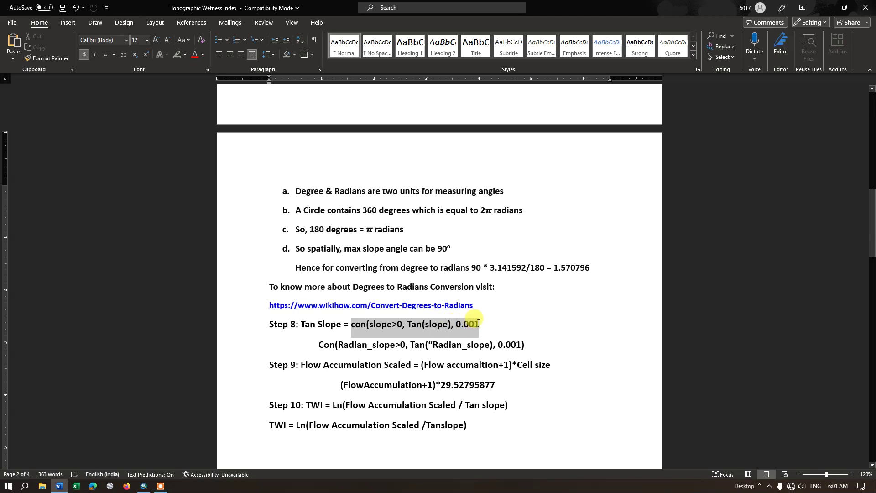
{"action": "left_click", "coordinate": [492, 322]}
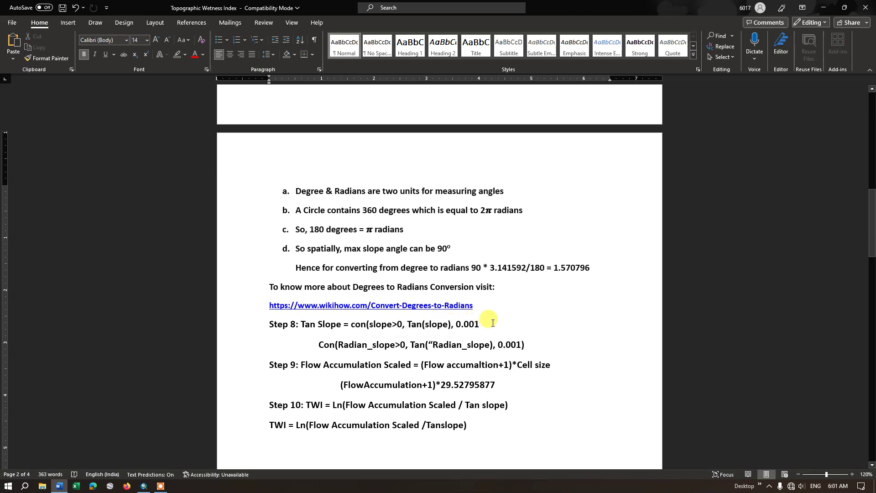
{"action": "left_click_drag", "start_coordinate": [455, 324], "coordinate": [474, 324]}
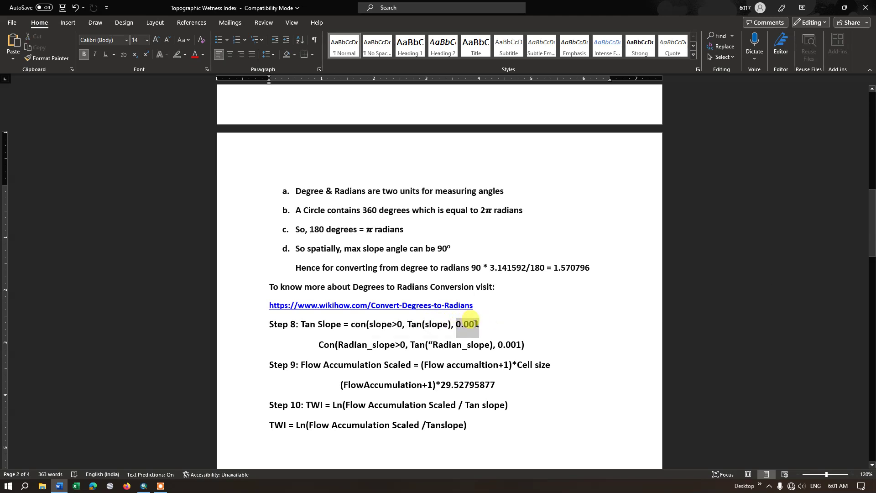
{"action": "left_click", "coordinate": [482, 325]}
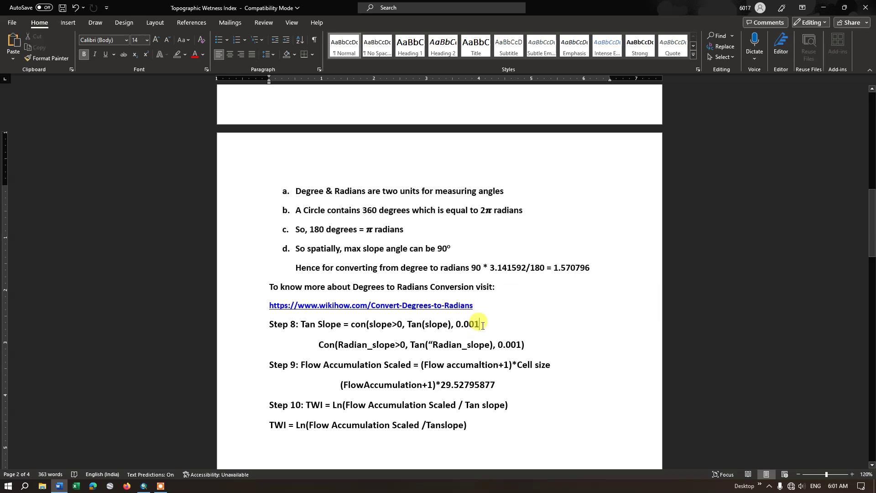
{"action": "left_click_drag", "start_coordinate": [455, 325], "coordinate": [479, 325]}
{"action": "left_click", "coordinate": [460, 328]}
{"action": "left_click", "coordinate": [479, 325]}
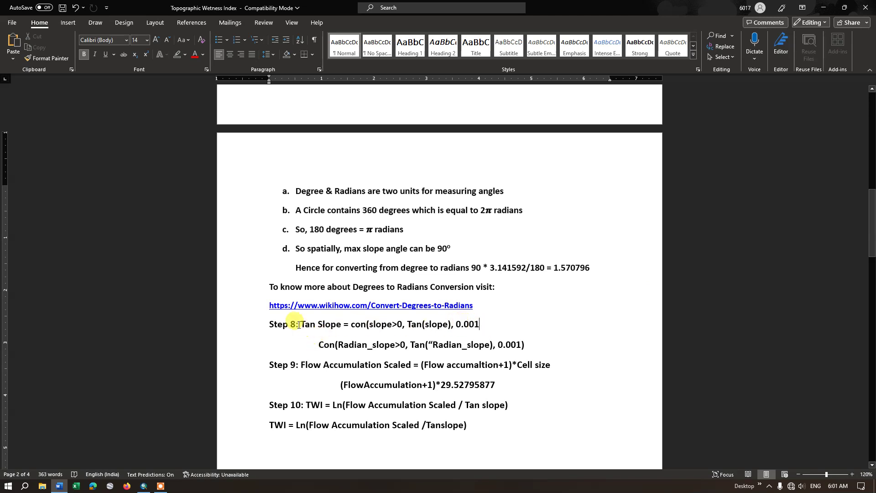
{"action": "left_click_drag", "start_coordinate": [302, 323], "coordinate": [490, 324]}
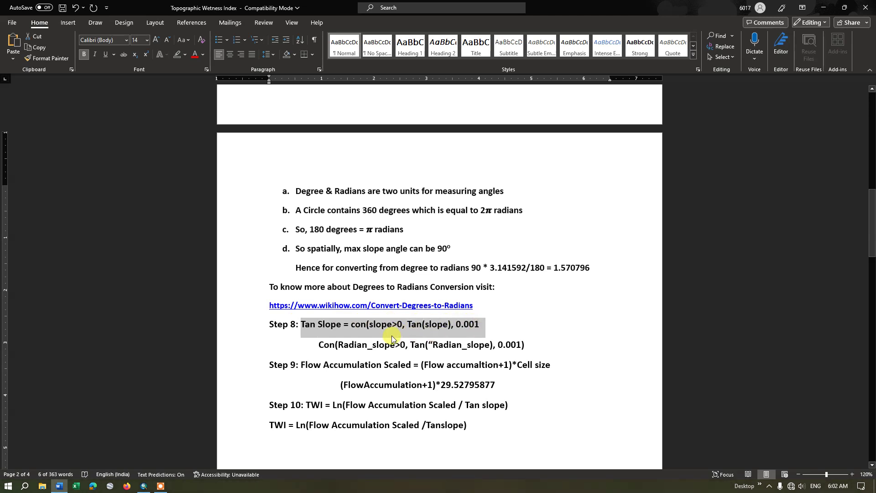
Step: Switch to ArcMap, open the Raster Calculator and begin the map algebra expression with Con("slope_radians1" > 0,
{"action": "key", "text": "alt+Tab"}
{"action": "mouse_move", "coordinate": [5, 132]}
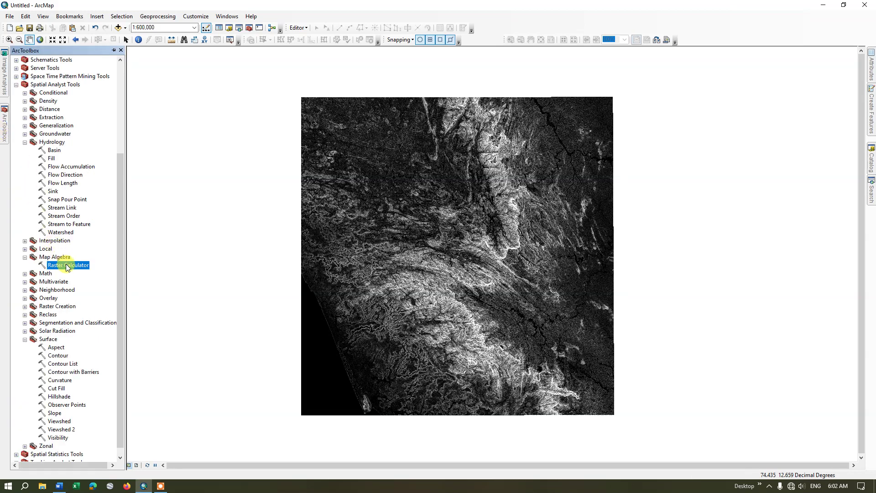
{"action": "double_click", "coordinate": [67, 265]}
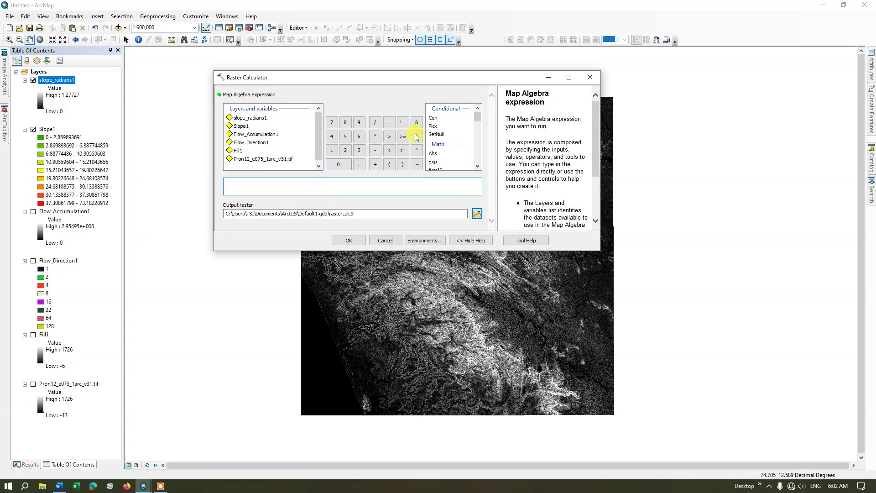
{"action": "double_click", "coordinate": [433, 120]}
{"action": "double_click", "coordinate": [254, 120]}
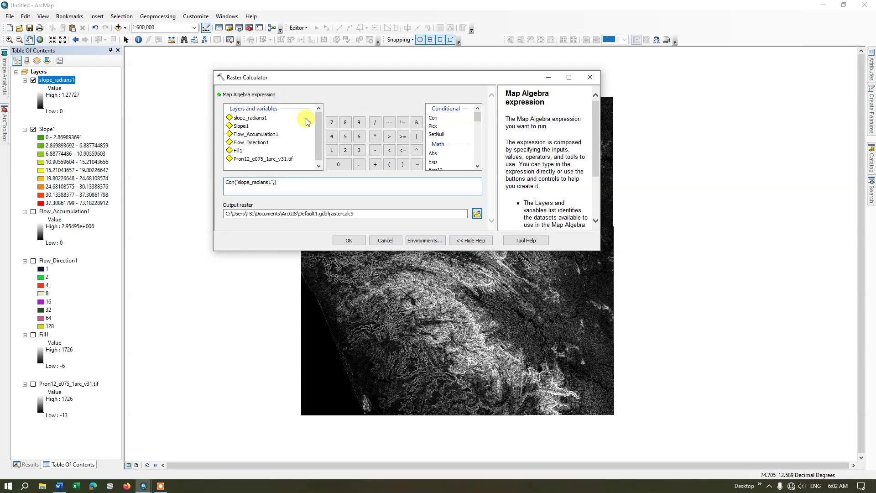
{"action": "left_click", "coordinate": [390, 138]}
{"action": "type", "text": "0"}
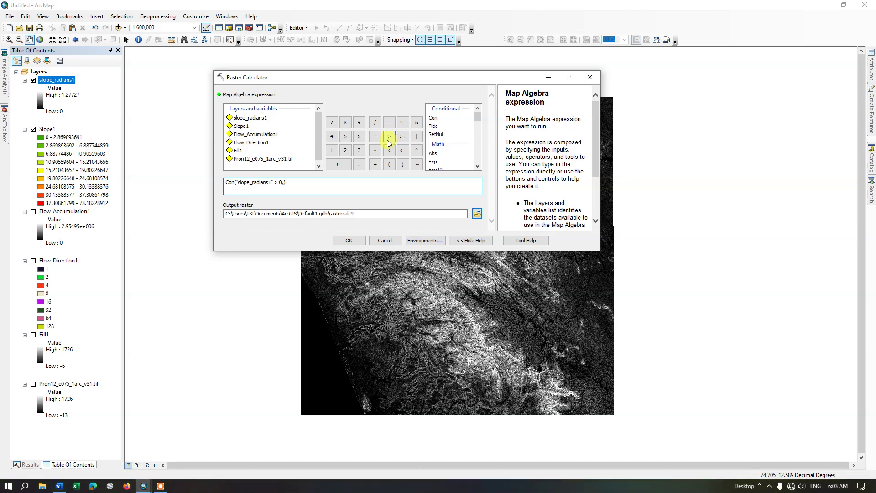
{"action": "type", "text": ","}
Step: Complete the conditional expression with Tan("slope_radians1") as the true value and 0.001 as the false value
{"action": "scroll", "coordinate": [438, 146], "scroll_direction": "down", "scroll_amount": 4}
{"action": "scroll", "coordinate": [437, 146], "scroll_direction": "down", "scroll_amount": 5}
{"action": "double_click", "coordinate": [433, 122]}
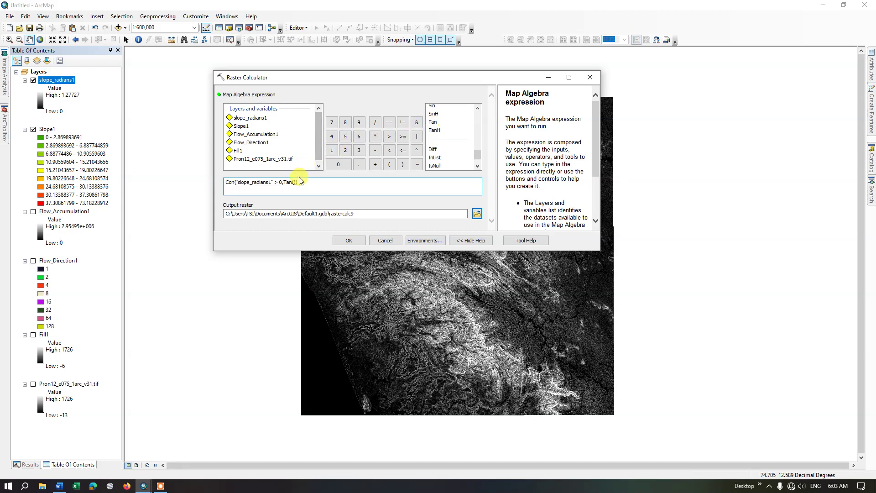
{"action": "double_click", "coordinate": [250, 118]}
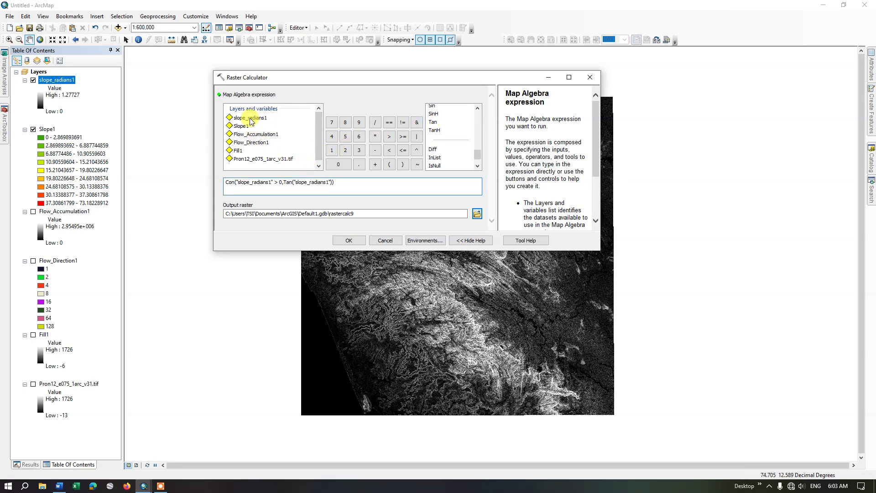
{"action": "left_click", "coordinate": [333, 182]}
{"action": "type", "text": ",0.001"}
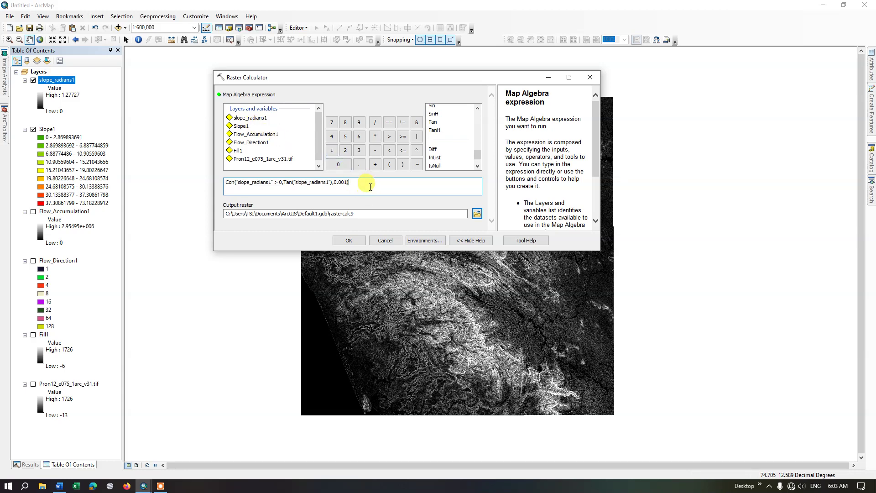
Step: Name the output raster Tan_Slope3 in Default1.gdb and run the tan slope calculation
{"action": "left_click_drag", "start_coordinate": [354, 213], "coordinate": [331, 213]}
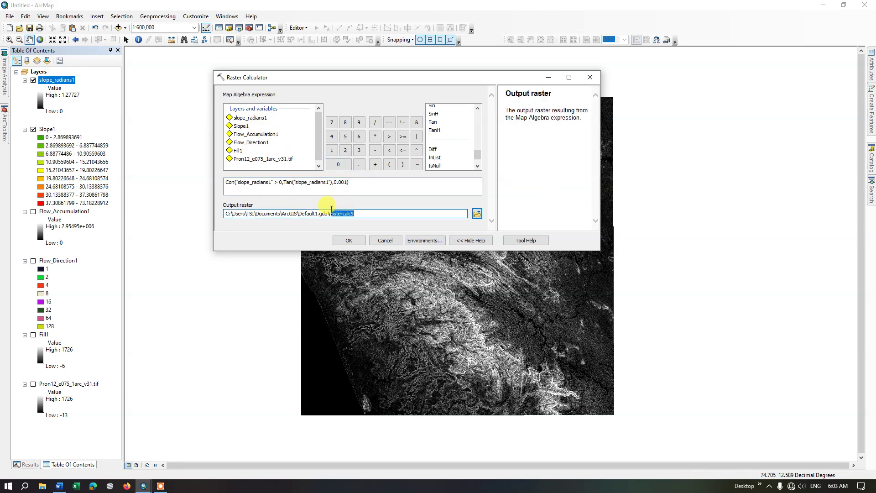
{"action": "key", "text": "BackSpace"}
{"action": "type", "text": "Tan_Slop"}
{"action": "left_click", "coordinate": [349, 241]}
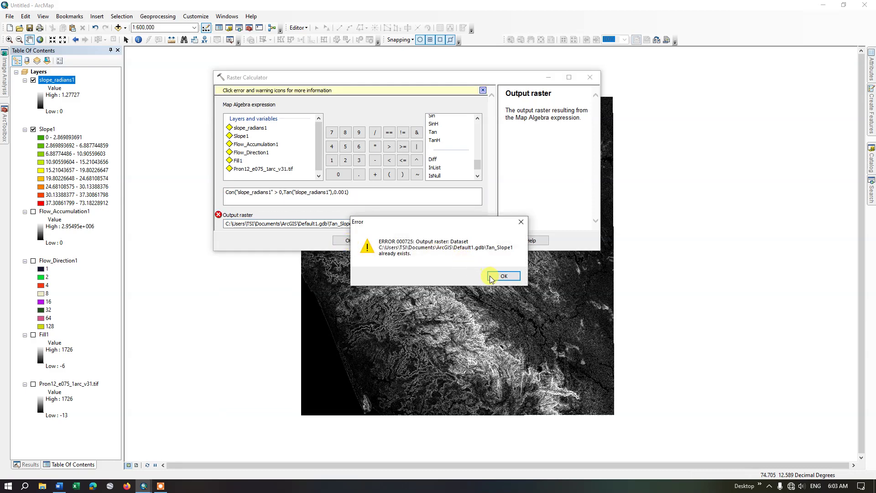
{"action": "left_click", "coordinate": [498, 280]}
{"action": "left_click", "coordinate": [358, 223]}
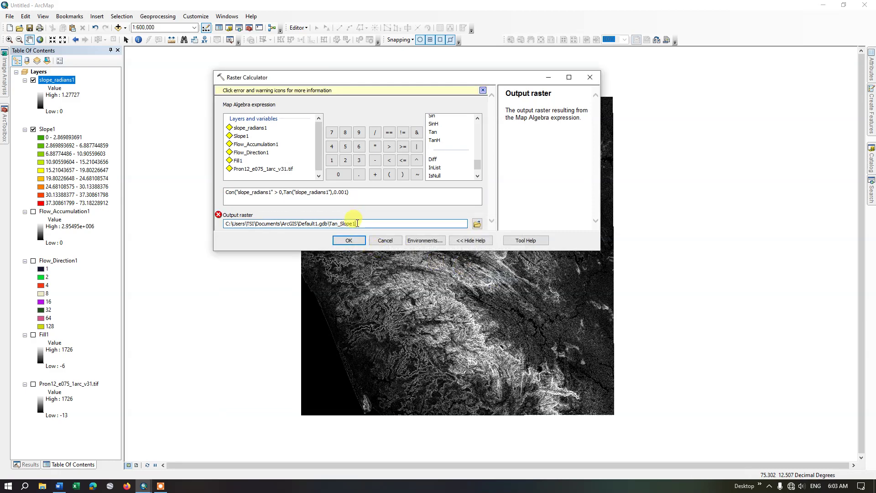
{"action": "type", "text": "3"}
{"action": "left_click", "coordinate": [355, 242]}
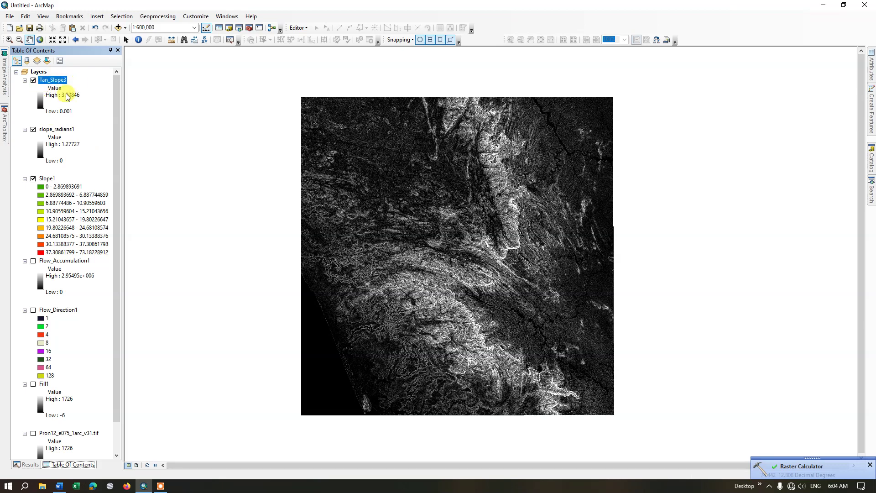
Step: Hide the slope_radians1 layer and look up the Flow Accumulation Scaled formula in Step 9 of the Word notes
{"action": "left_click", "coordinate": [34, 129]}
{"action": "left_click", "coordinate": [64, 488]}
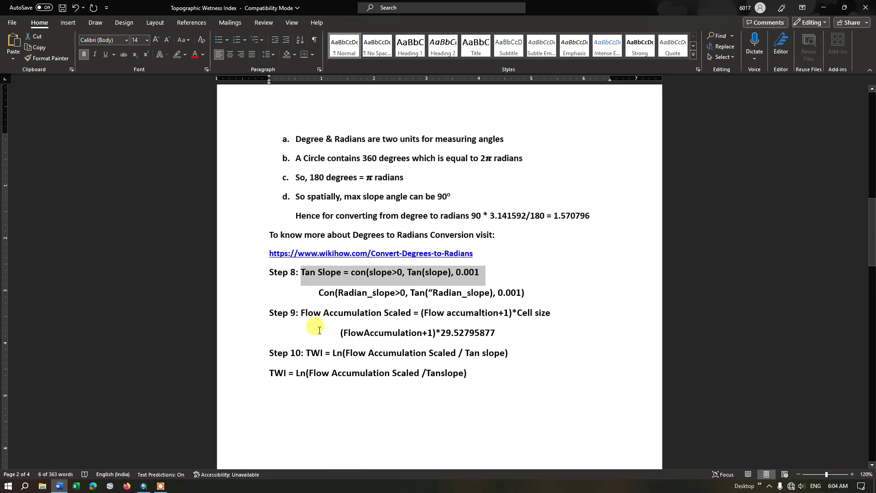
{"action": "left_click_drag", "start_coordinate": [302, 314], "coordinate": [513, 317]}
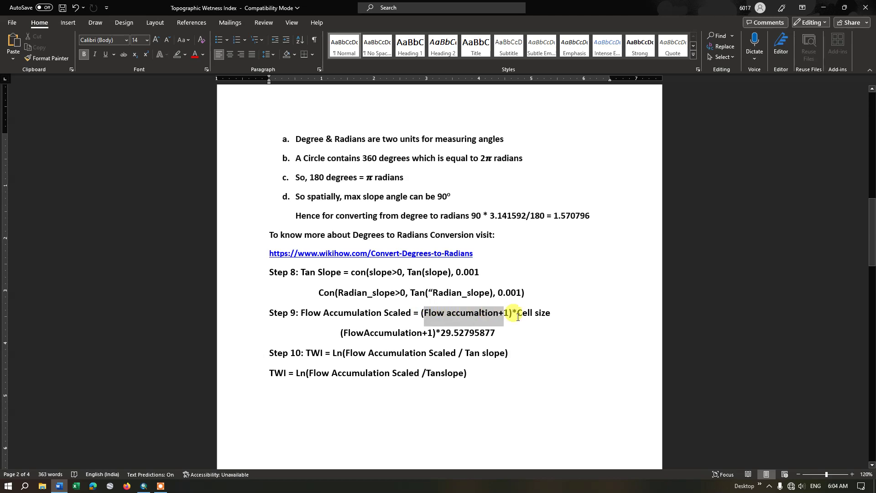
{"action": "left_click", "coordinate": [523, 318]}
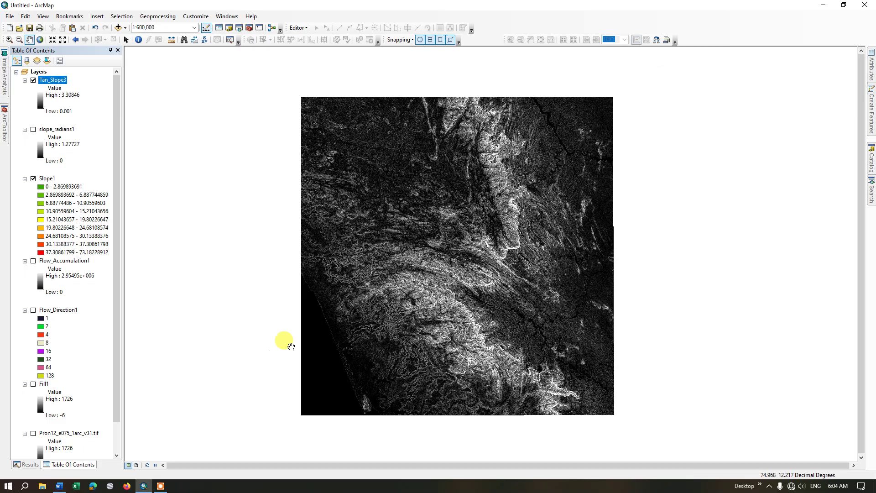
Step: Open the Raster Calculator in ArcMap and begin the expression with ("Flow_Accumulation1" + 1) *
{"action": "mouse_move", "coordinate": [3, 120]}
{"action": "double_click", "coordinate": [63, 266]}
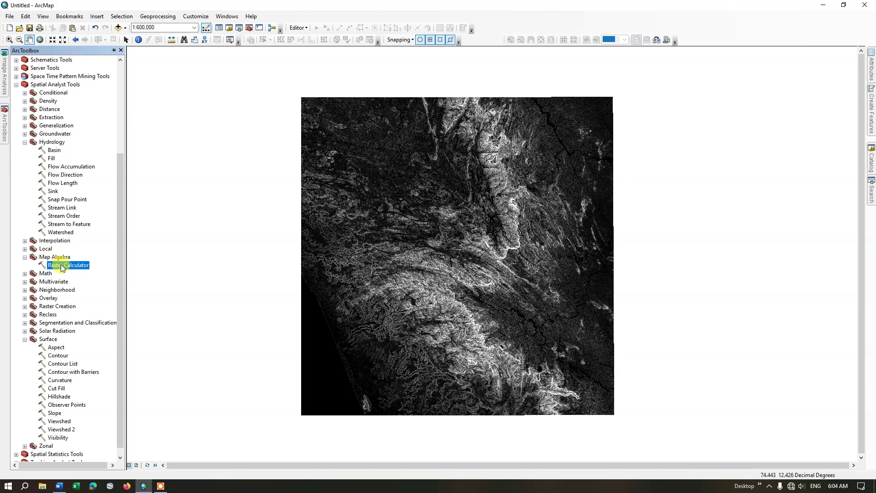
{"action": "left_click", "coordinate": [352, 186]}
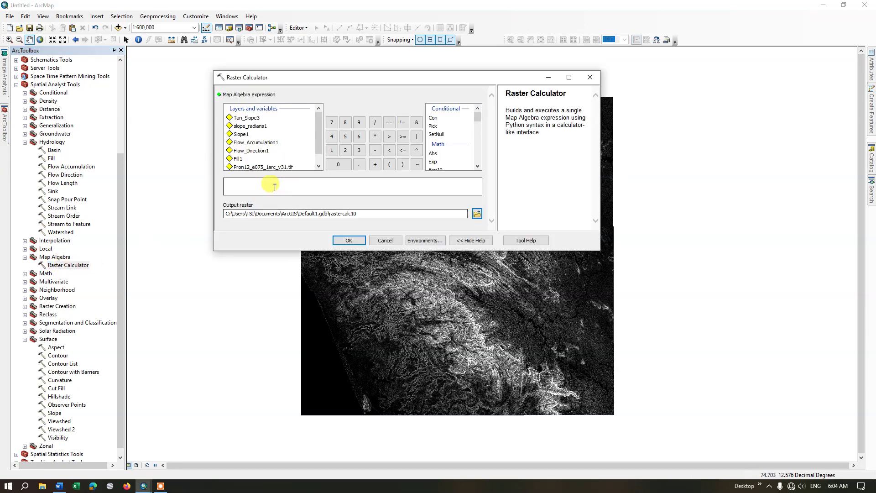
{"action": "left_click", "coordinate": [389, 164]}
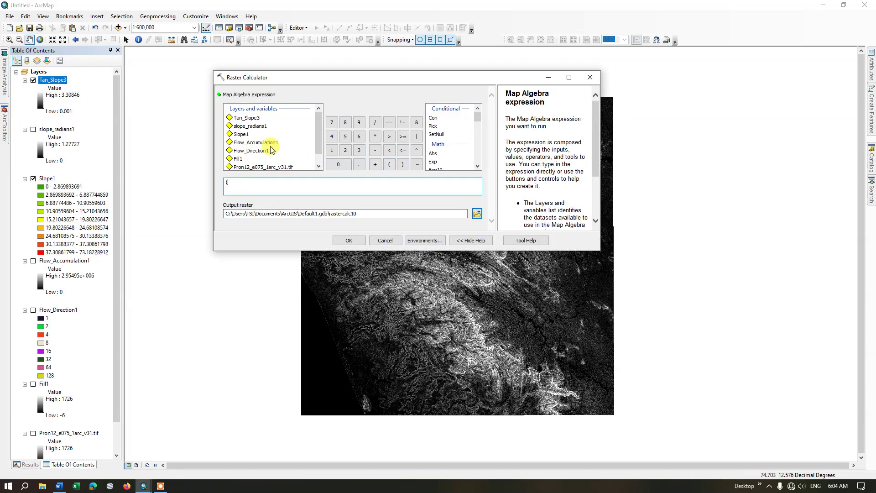
{"action": "double_click", "coordinate": [256, 146]}
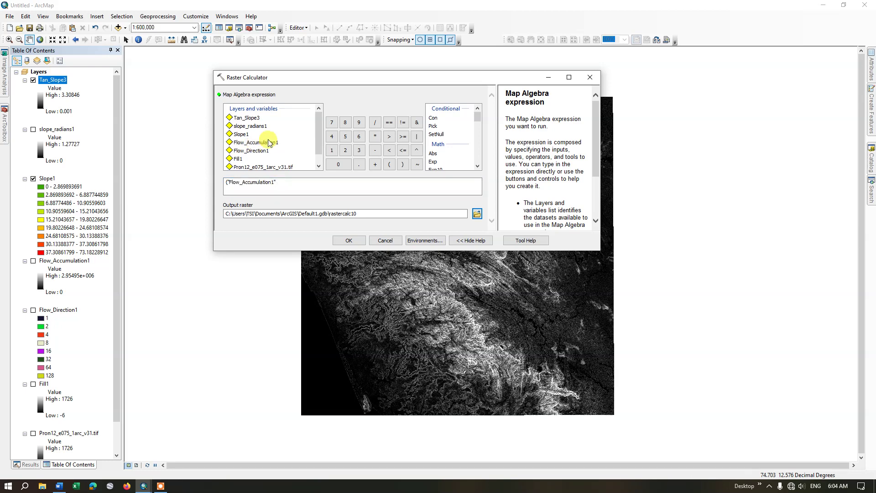
{"action": "left_click", "coordinate": [375, 164]}
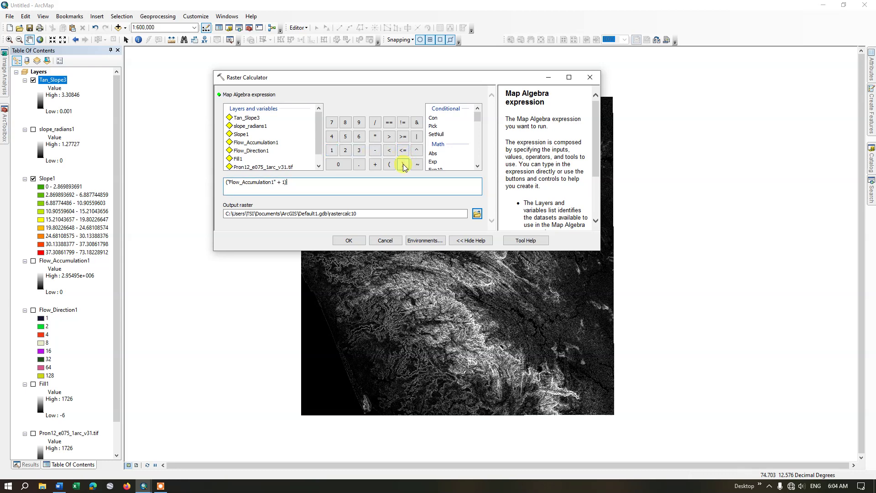
{"action": "left_click", "coordinate": [375, 136]}
Step: Copy the cell size 30.50704668 from the Fill1 layer's source properties and append it to the map algebra expression
{"action": "left_click", "coordinate": [45, 384]}
{"action": "right_click", "coordinate": [46, 384]}
{"action": "left_click", "coordinate": [59, 378]}
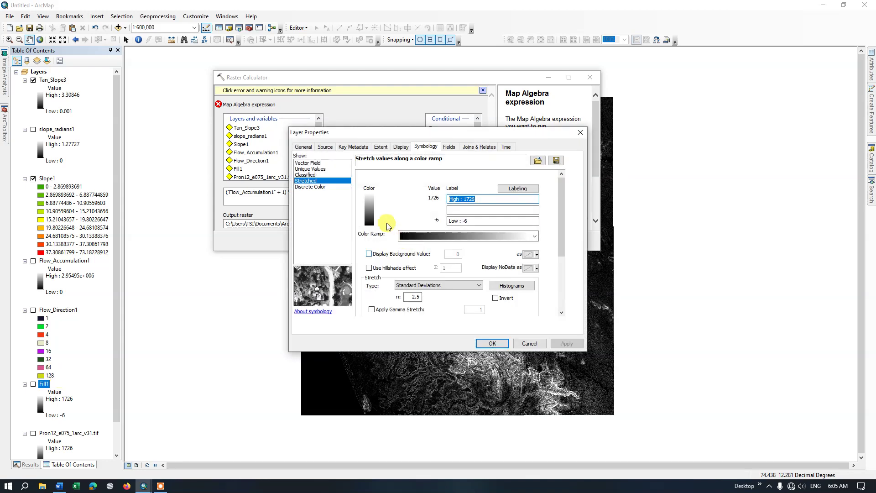
{"action": "left_click", "coordinate": [325, 147]}
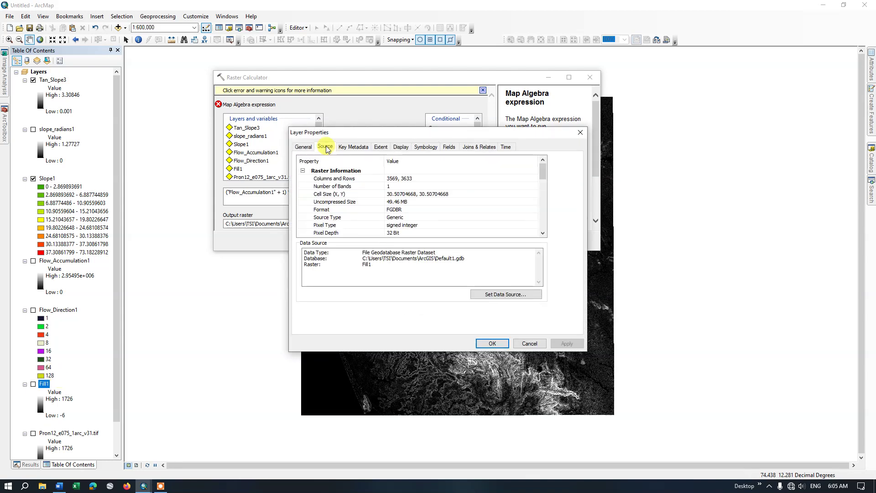
{"action": "left_click", "coordinate": [391, 194]}
{"action": "left_click_drag", "start_coordinate": [388, 194], "coordinate": [414, 193]}
{"action": "right_click", "coordinate": [414, 194]}
{"action": "left_click", "coordinate": [416, 228]}
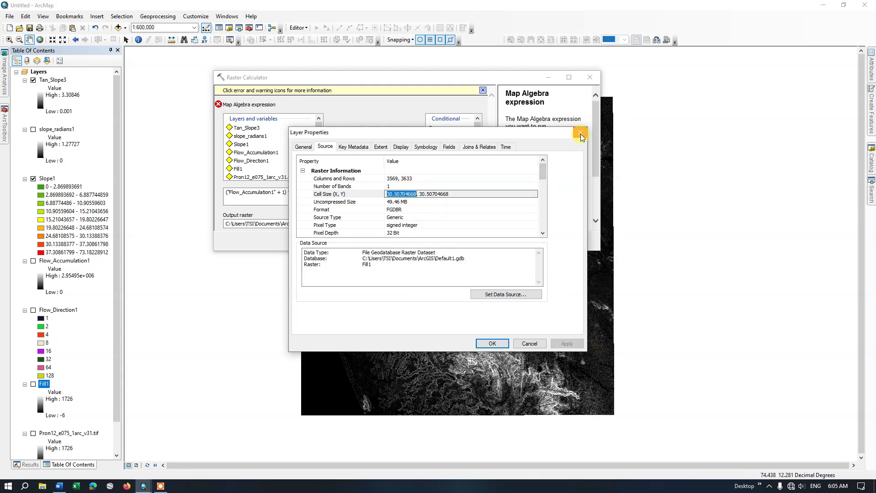
{"action": "left_click", "coordinate": [579, 133]}
{"action": "left_click", "coordinate": [335, 192]}
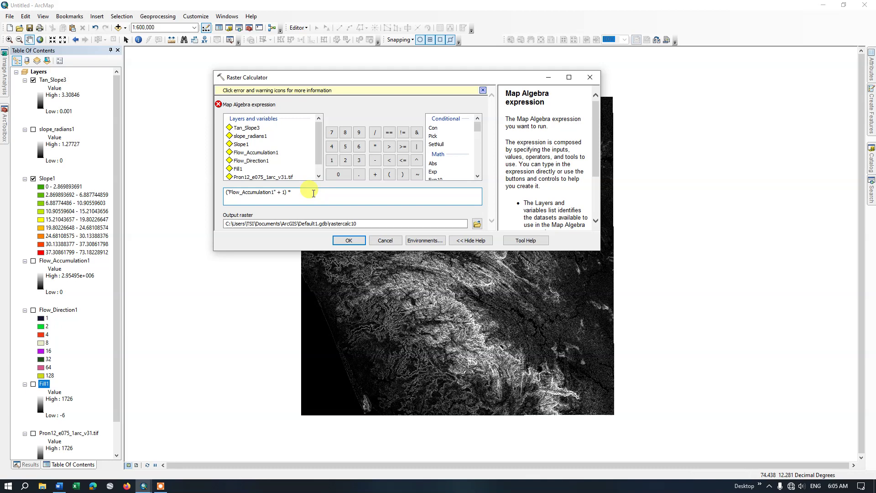
Step: Name the output raster Flow_Accum_Scaled in Default1.gdb and run the calculation
{"action": "left_click", "coordinate": [383, 224]}
{"action": "left_click_drag", "start_coordinate": [356, 213], "coordinate": [333, 214]}
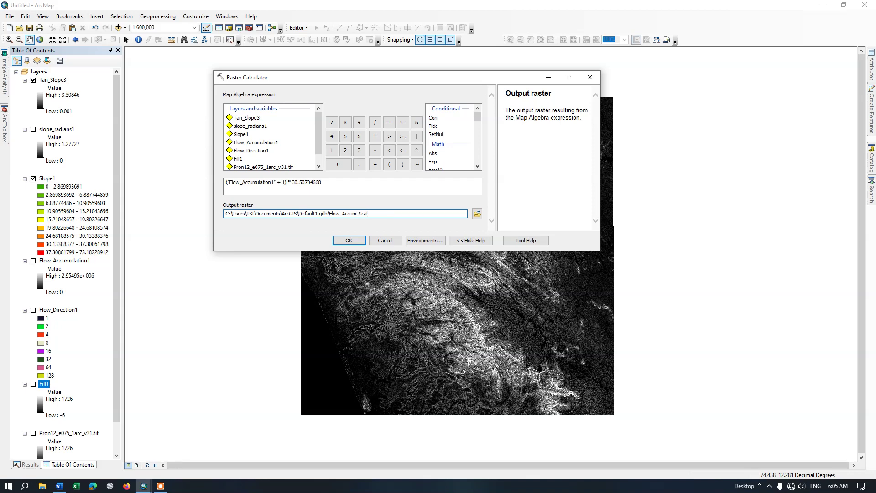
{"action": "left_click", "coordinate": [335, 231]}
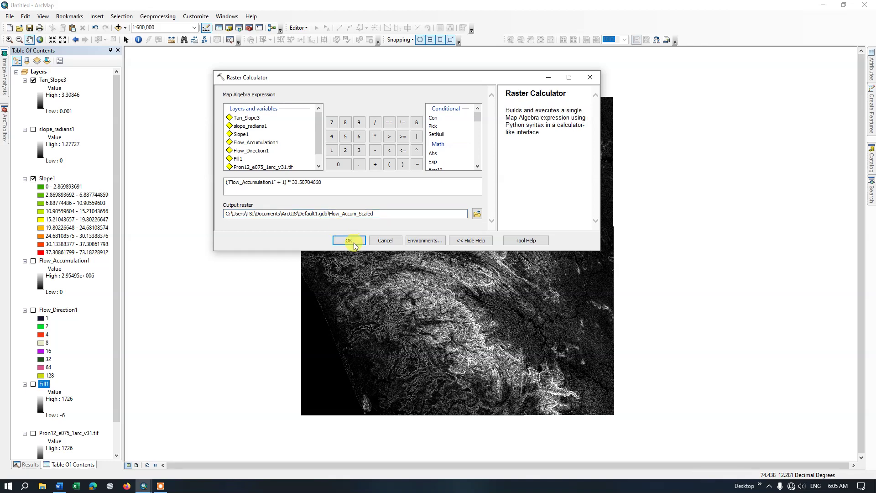
{"action": "left_click", "coordinate": [348, 241]}
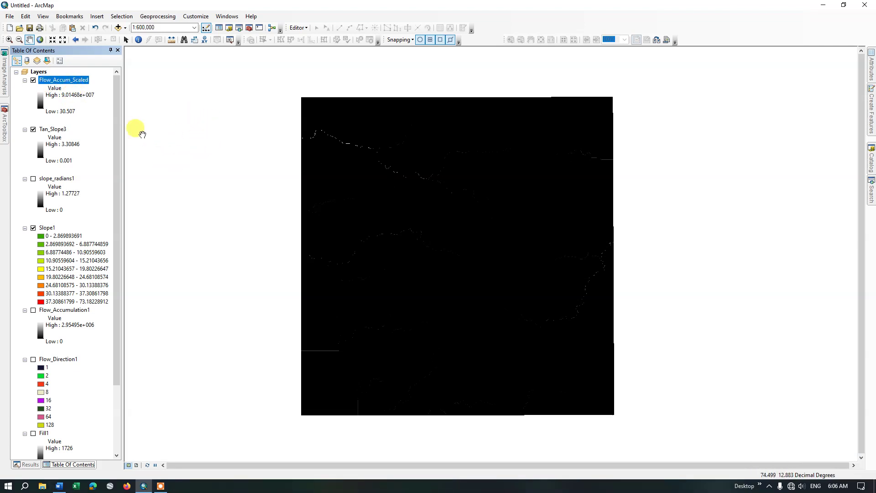
Step: Open the Raster Calculator and look up the TWI formula in Step 10 of the Word notes
{"action": "left_click", "coordinate": [4, 123]}
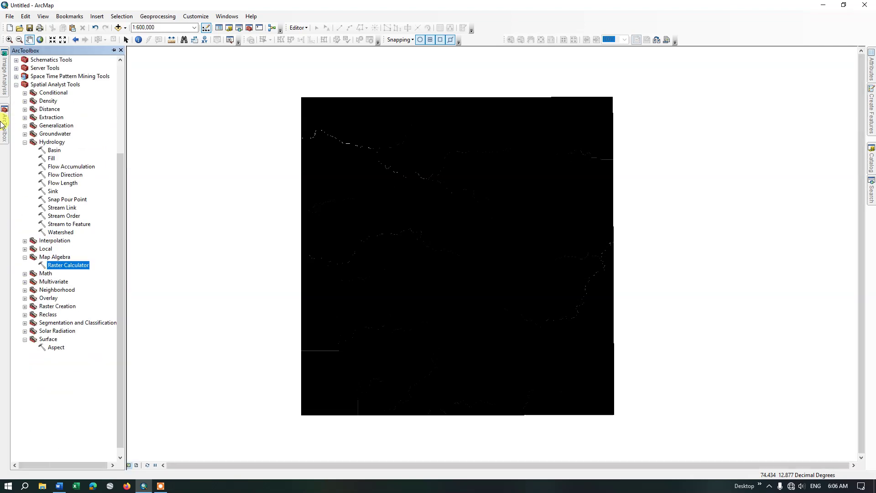
{"action": "double_click", "coordinate": [73, 265]}
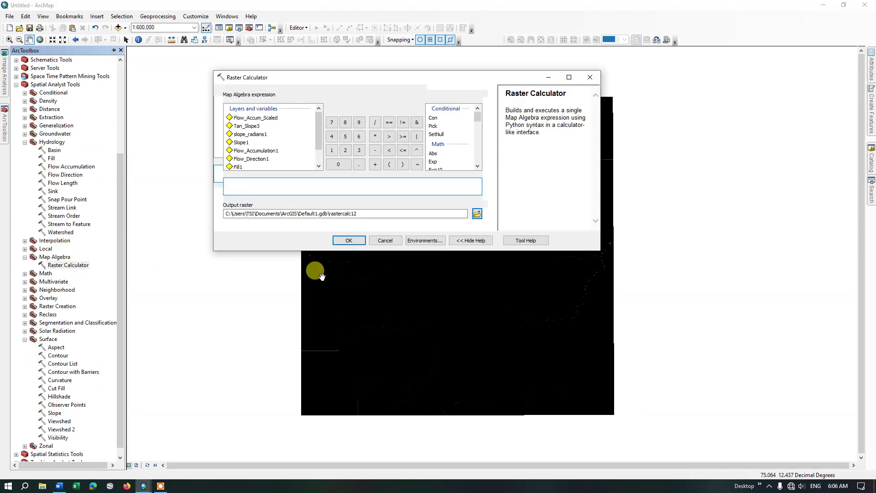
{"action": "left_click", "coordinate": [59, 486]}
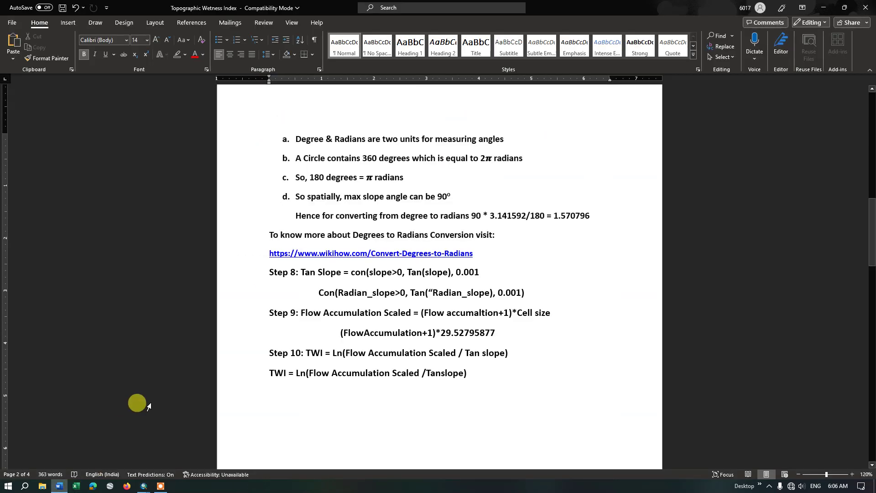
{"action": "scroll", "coordinate": [369, 370], "scroll_direction": "down", "scroll_amount": 2}
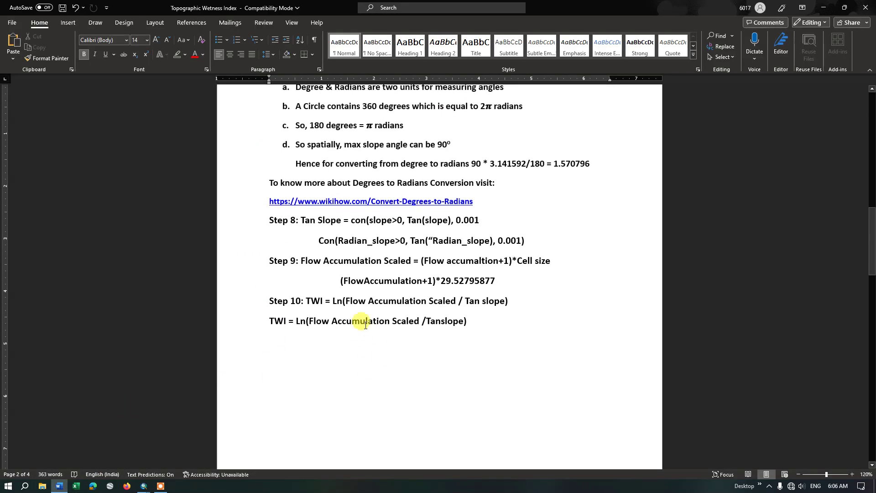
{"action": "left_click_drag", "start_coordinate": [334, 301], "coordinate": [502, 303]}
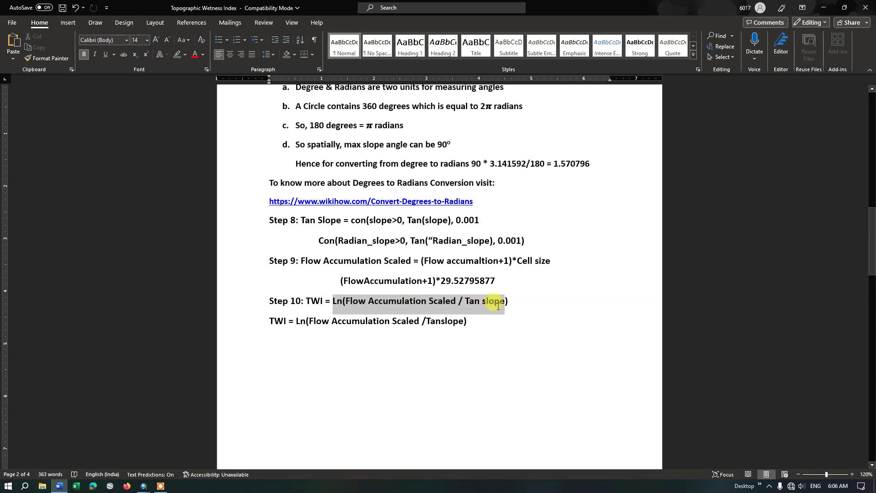
{"action": "left_click", "coordinate": [499, 328]}
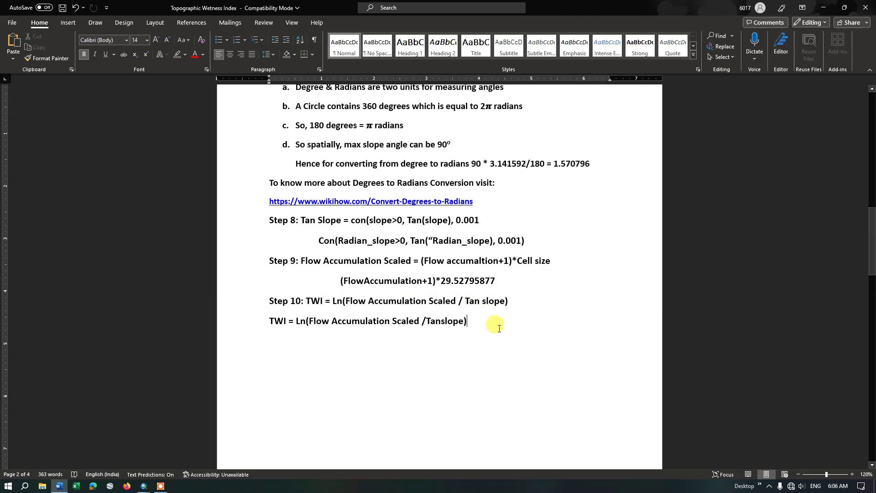
Step: Return to ArcMap and build the map algebra expression Ln("Flow_Accum_Scaled" / "Tan_Slope3") in the Raster Calculator
{"action": "left_click", "coordinate": [146, 489]}
{"action": "left_click", "coordinate": [199, 448]}
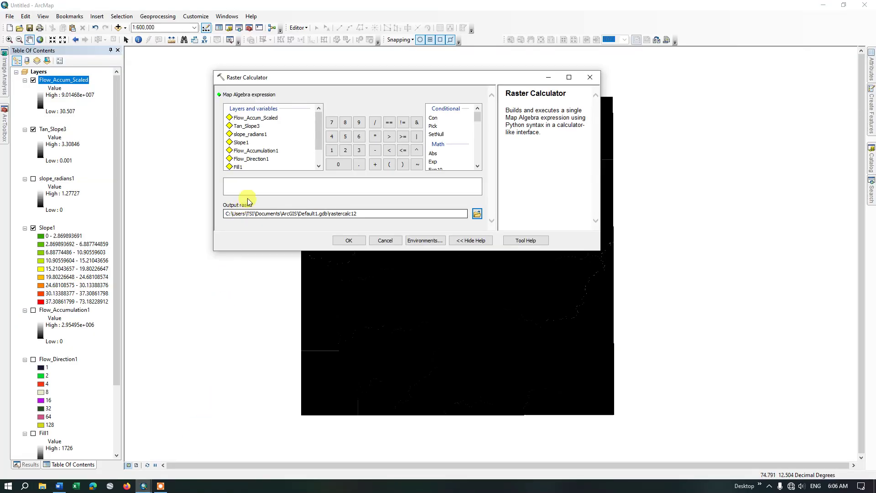
{"action": "left_click", "coordinate": [255, 185]}
{"action": "scroll", "coordinate": [440, 150], "scroll_direction": "down", "scroll_amount": 2}
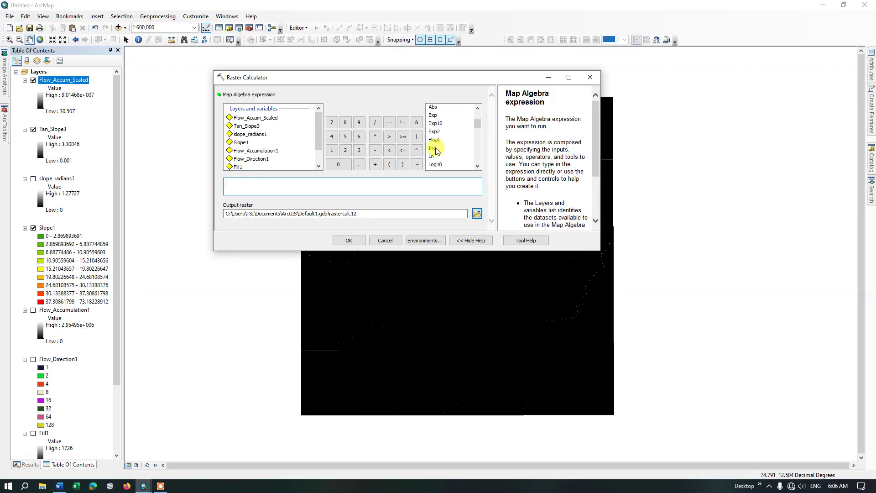
{"action": "double_click", "coordinate": [432, 156]}
{"action": "left_click", "coordinate": [390, 179]}
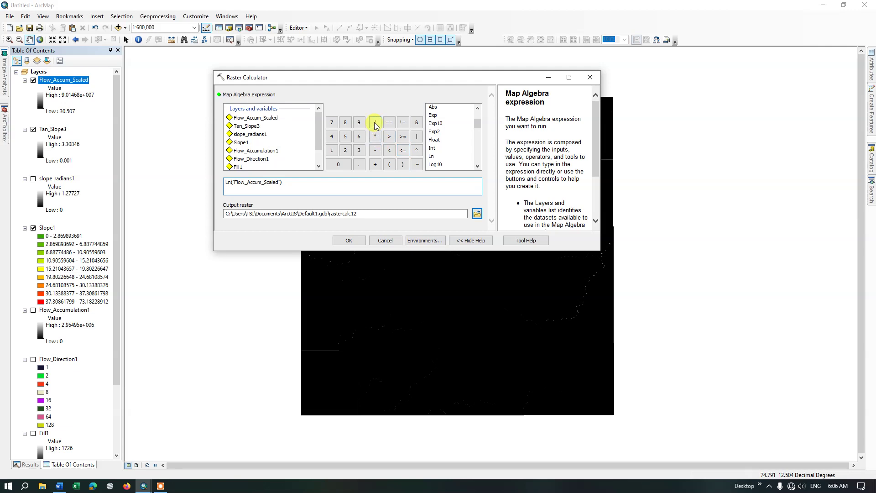
{"action": "left_click", "coordinate": [240, 136]}
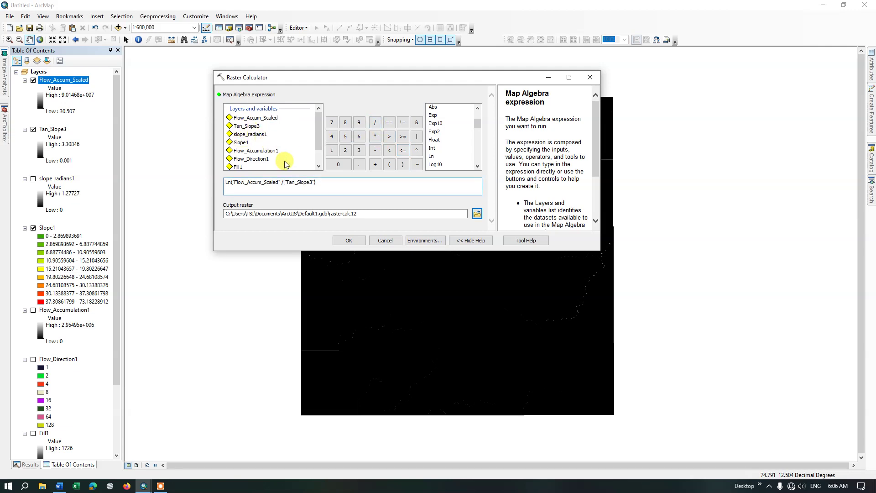
Step: Name the output raster TWI_Q in Default1.gdb and run the calculation
{"action": "left_click_drag", "start_coordinate": [358, 214], "coordinate": [329, 212]}
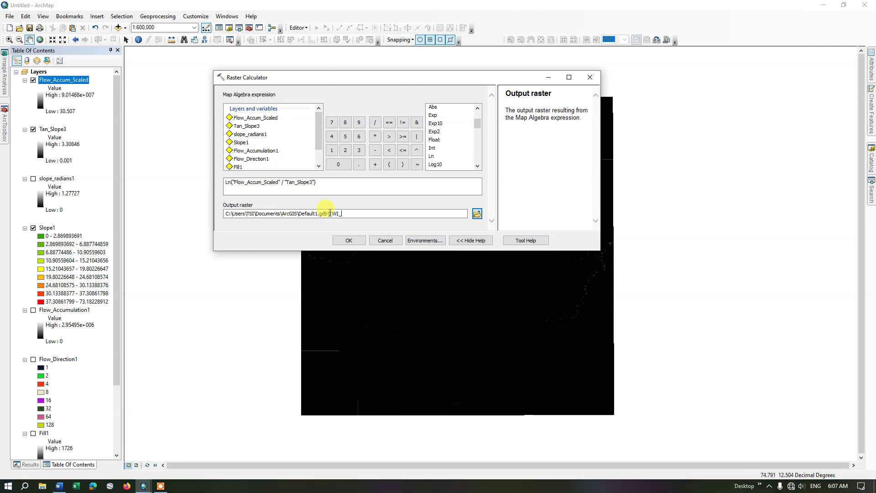
{"action": "left_click_drag", "start_coordinate": [327, 214], "coordinate": [340, 217]}
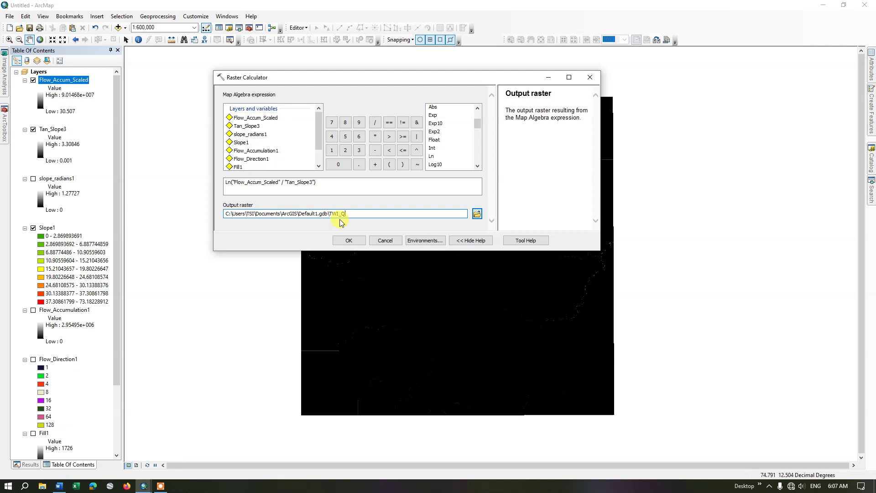
{"action": "left_click", "coordinate": [352, 238]}
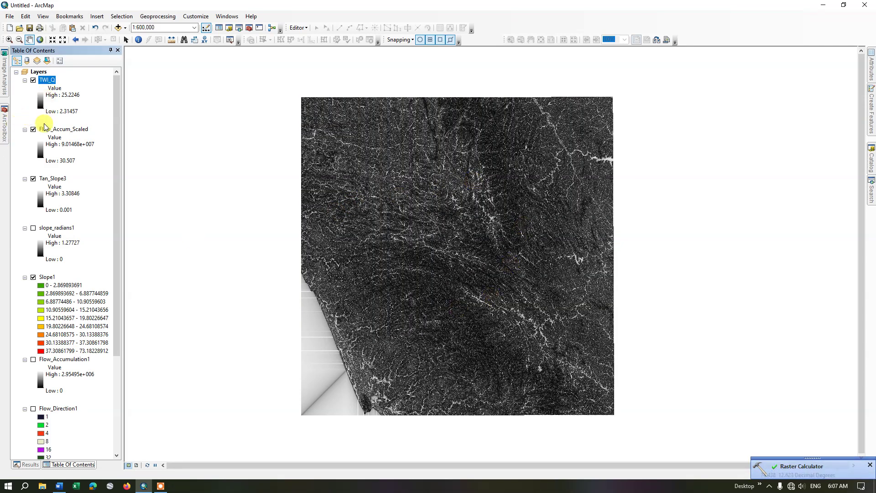
Step: Hide the Flow_Accum_Scaled, Tan_Slope3 and Slope1 layers
{"action": "left_click", "coordinate": [33, 129]}
{"action": "left_click", "coordinate": [33, 178]}
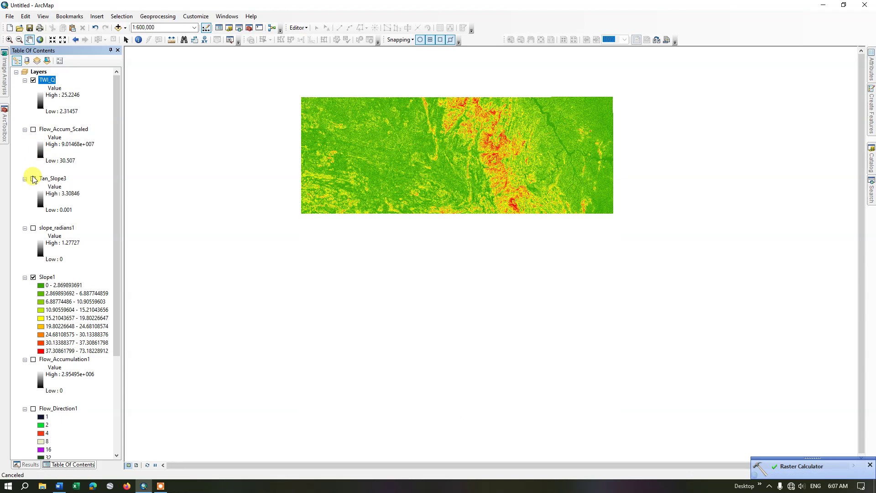
{"action": "left_click", "coordinate": [33, 277]}
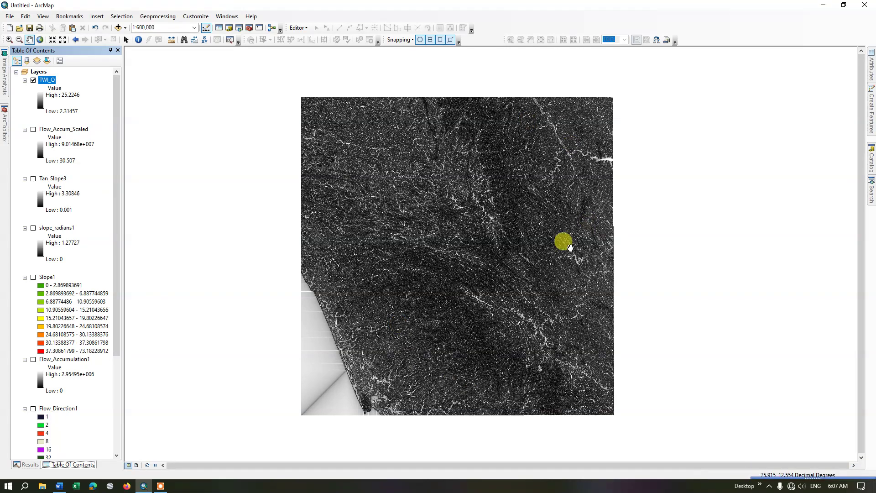
Step: Apply a light-to-dark blue color ramp to the stretched symbology of the TWI_Q layer
{"action": "right_click", "coordinate": [50, 83]}
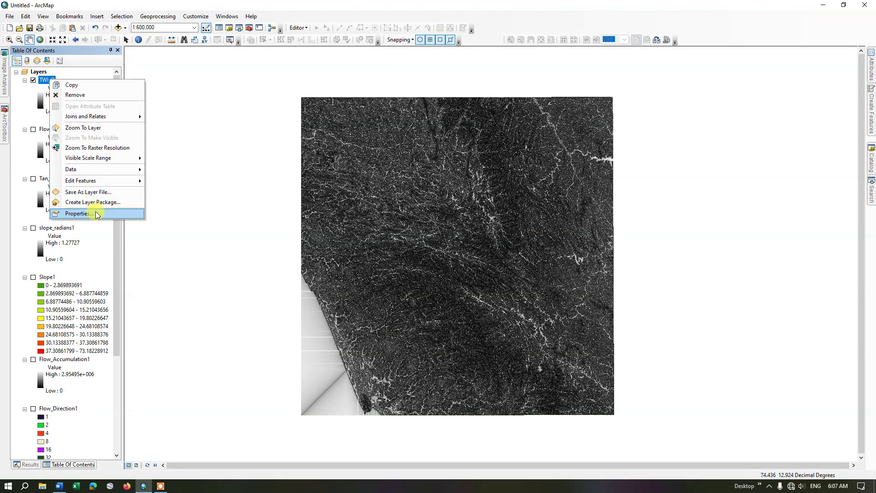
{"action": "left_click", "coordinate": [77, 213]}
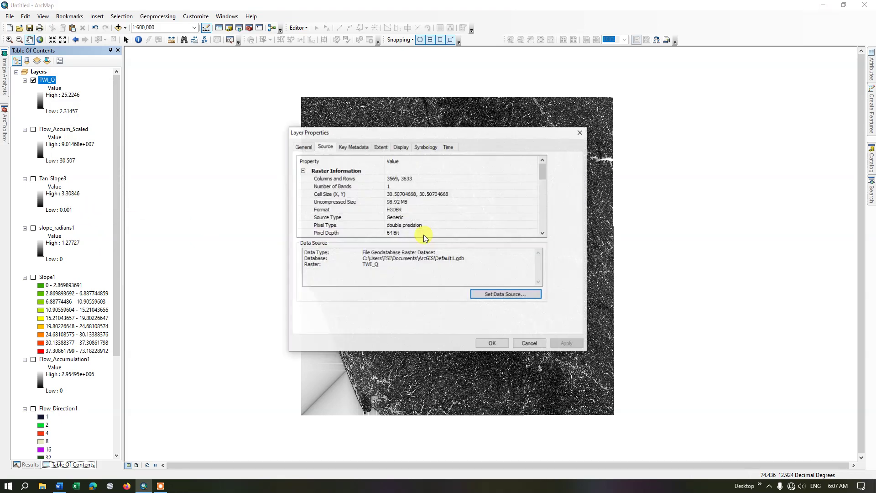
{"action": "left_click", "coordinate": [425, 148]}
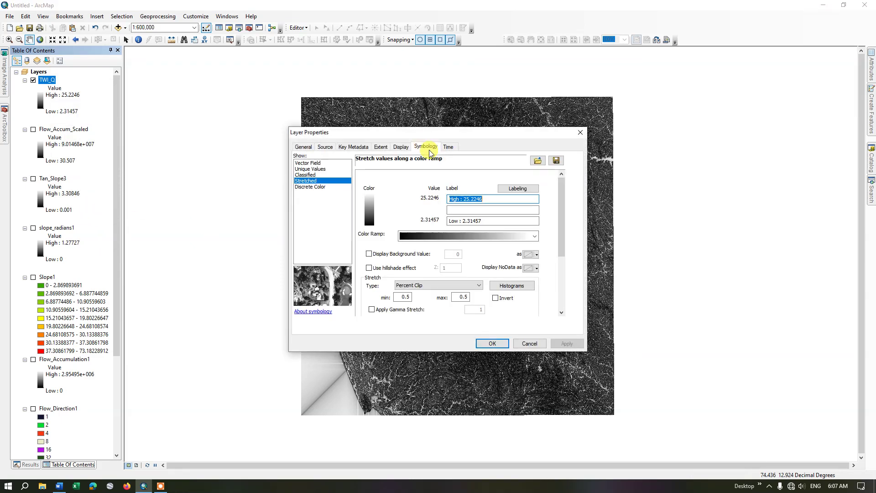
{"action": "left_click", "coordinate": [439, 235]}
{"action": "scroll", "coordinate": [506, 318], "scroll_direction": "down", "scroll_amount": 3}
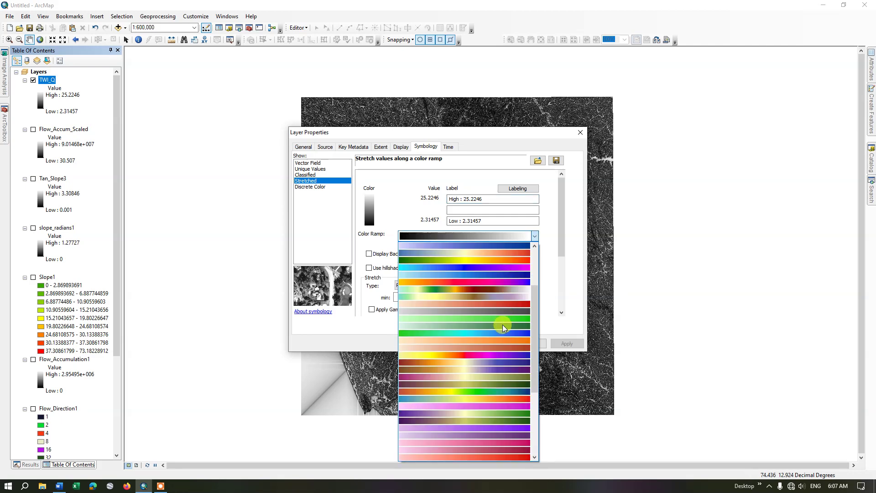
{"action": "left_click", "coordinate": [486, 269]}
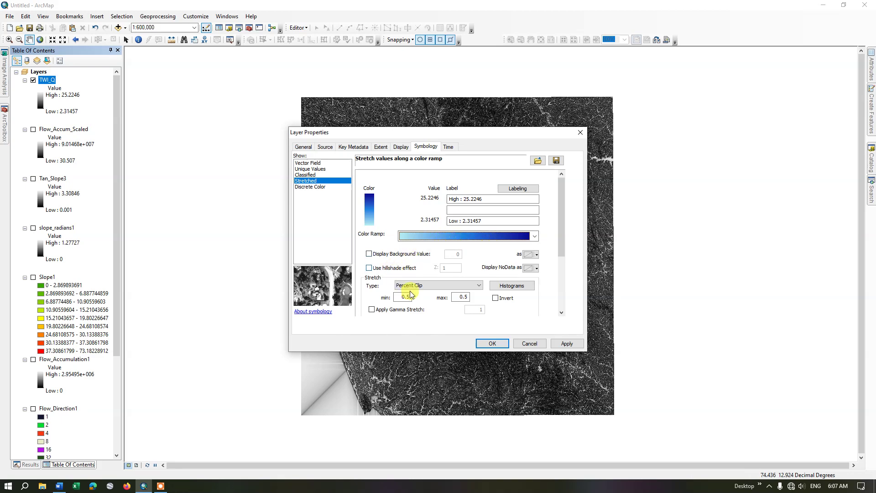
{"action": "left_click", "coordinate": [568, 343]}
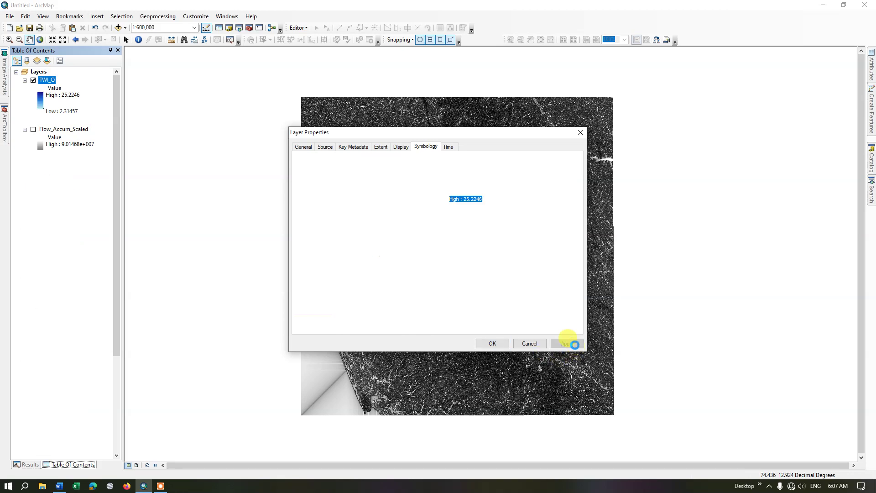
{"action": "left_click", "coordinate": [493, 343]}
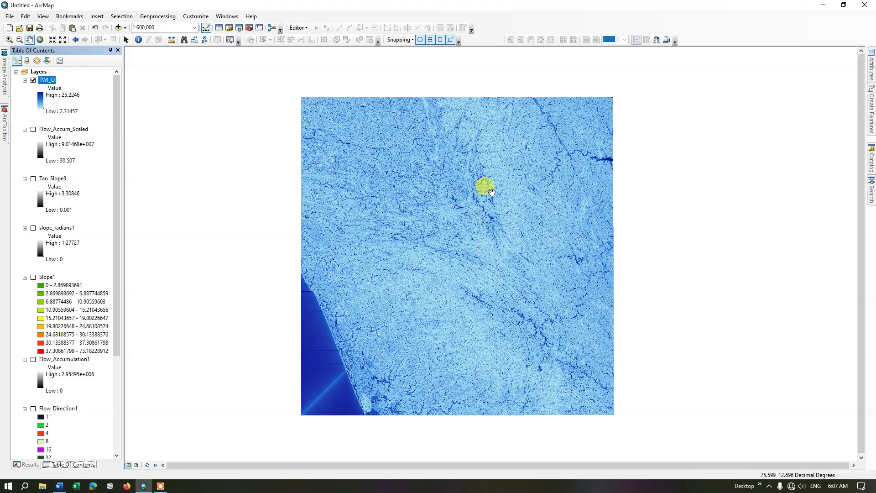
Step: Examine the TWI_Q raster's drainage pattern and dark blue high-wetness areas at close range and at full extent
{"action": "scroll", "coordinate": [529, 177], "scroll_direction": "up", "scroll_amount": 2}
{"action": "scroll", "coordinate": [524, 180], "scroll_direction": "up", "scroll_amount": 1}
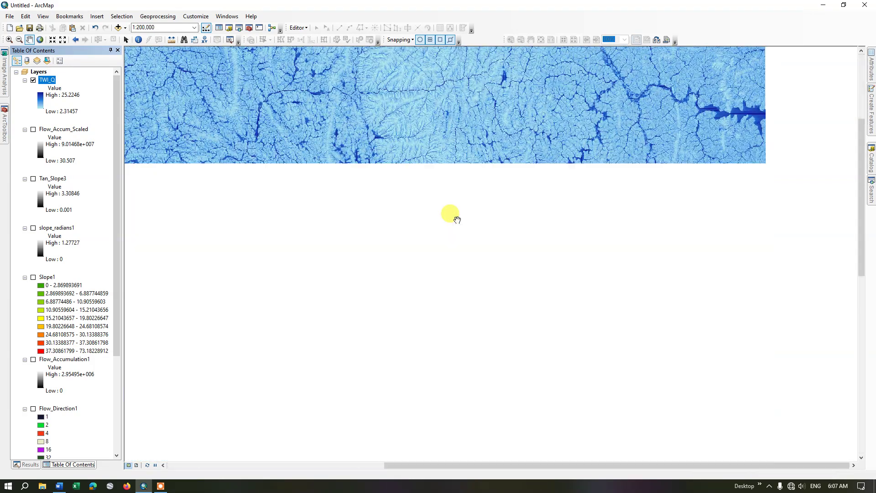
{"action": "scroll", "coordinate": [260, 210], "scroll_direction": "up", "scroll_amount": 2}
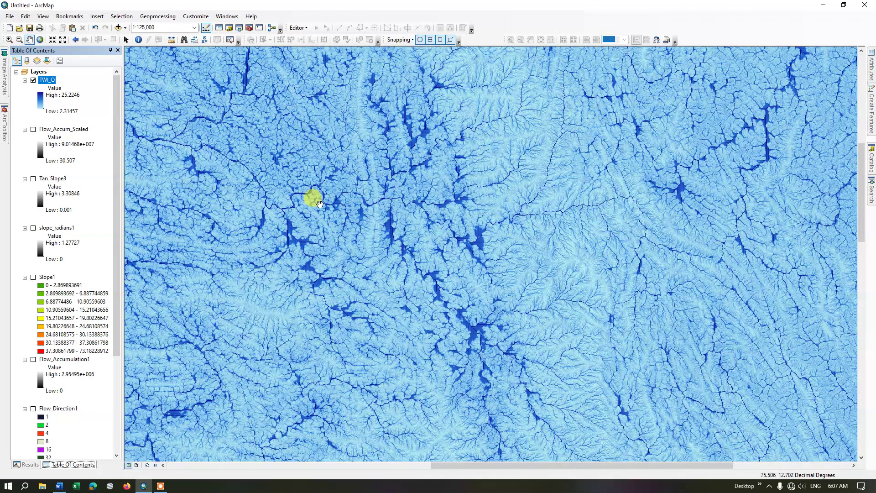
{"action": "scroll", "coordinate": [280, 259], "scroll_direction": "up", "scroll_amount": 1}
{"action": "scroll", "coordinate": [278, 261], "scroll_direction": "up", "scroll_amount": 1}
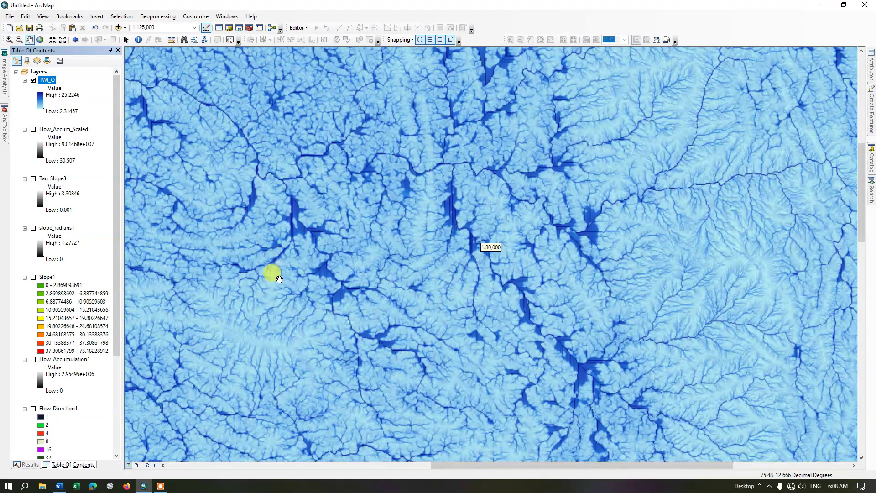
{"action": "scroll", "coordinate": [232, 340], "scroll_direction": "up", "scroll_amount": 1}
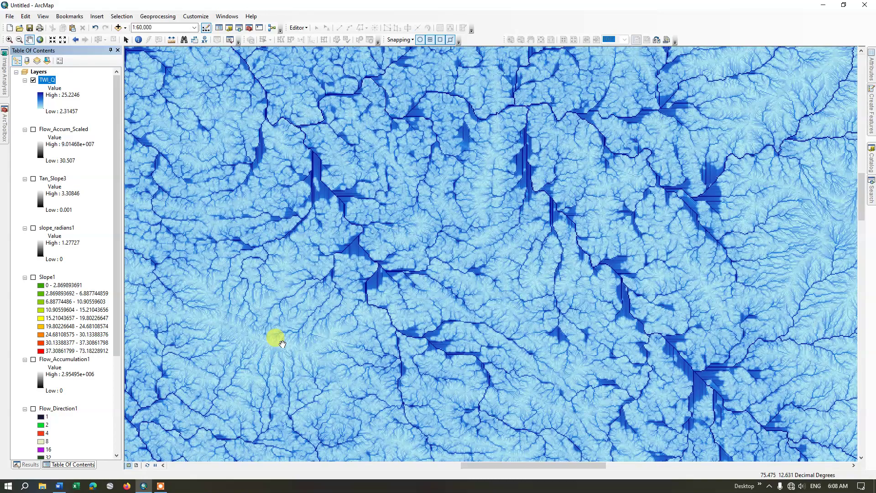
{"action": "scroll", "coordinate": [438, 350], "scroll_direction": "up", "scroll_amount": 3}
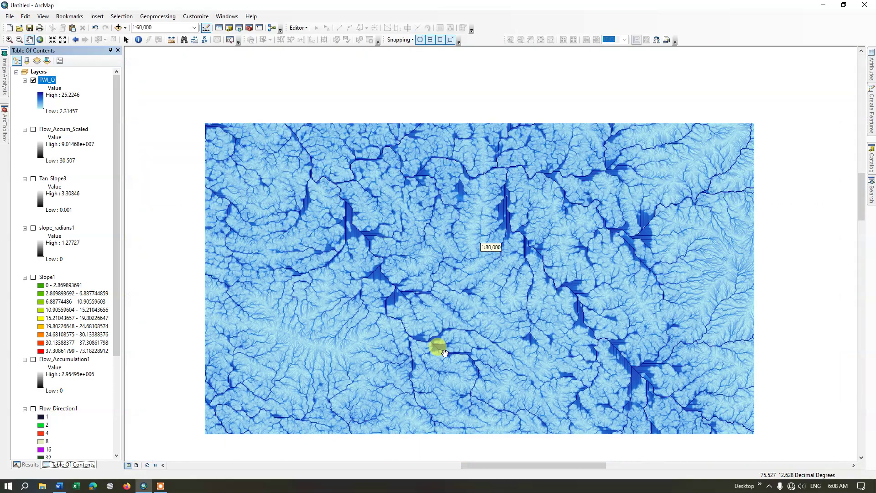
{"action": "scroll", "coordinate": [426, 250], "scroll_direction": "up", "scroll_amount": 3}
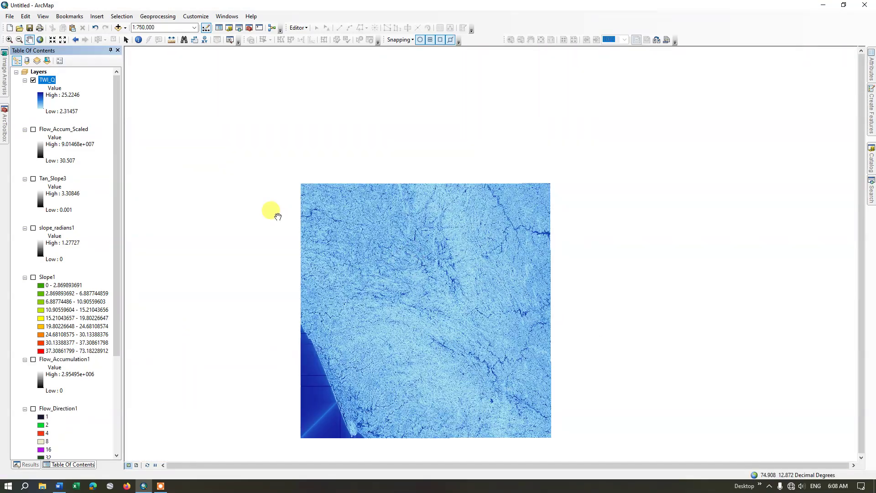
Step: Add the Basin shapefile from the shapefile folder in Terra_Spatial to the map
{"action": "left_click", "coordinate": [125, 28]}
{"action": "left_click", "coordinate": [137, 38]}
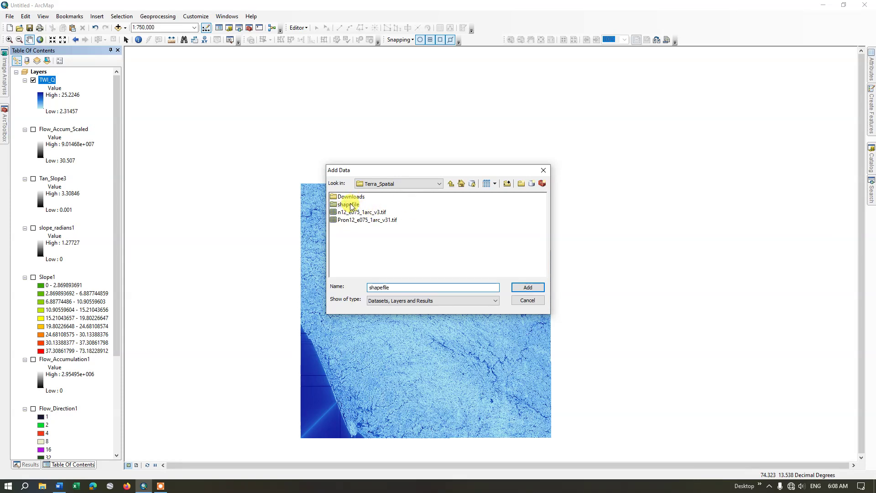
{"action": "double_click", "coordinate": [349, 204]}
{"action": "left_click", "coordinate": [351, 197]}
{"action": "left_click", "coordinate": [528, 286]}
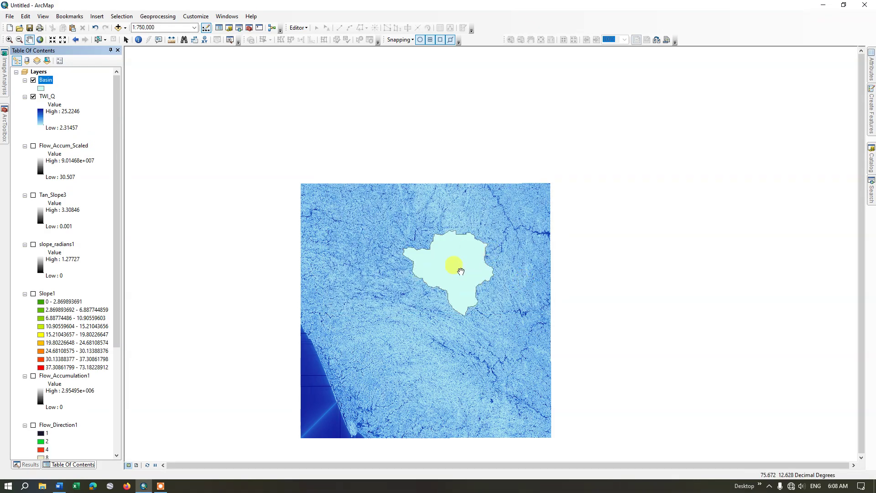
Step: Symbolize the Basin layer with the Hollow symbol and an outline width of 1
{"action": "left_click", "coordinate": [41, 88]}
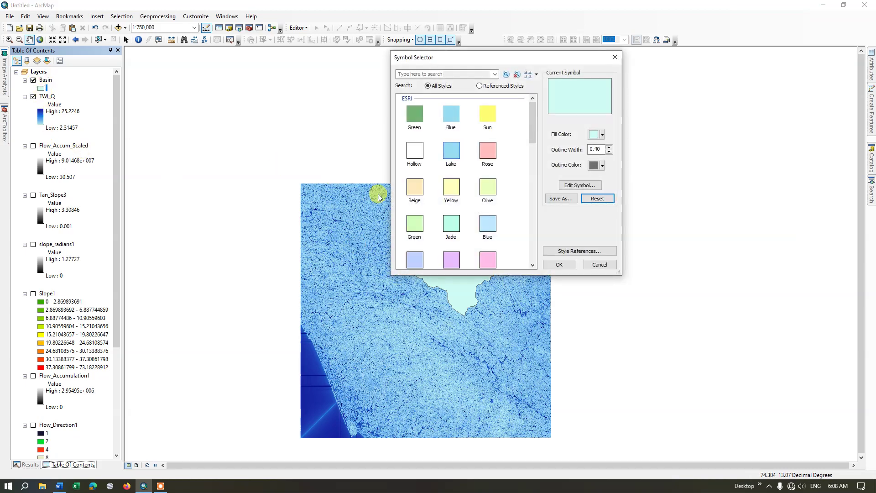
{"action": "left_click", "coordinate": [414, 150]}
{"action": "left_click", "coordinate": [609, 147]}
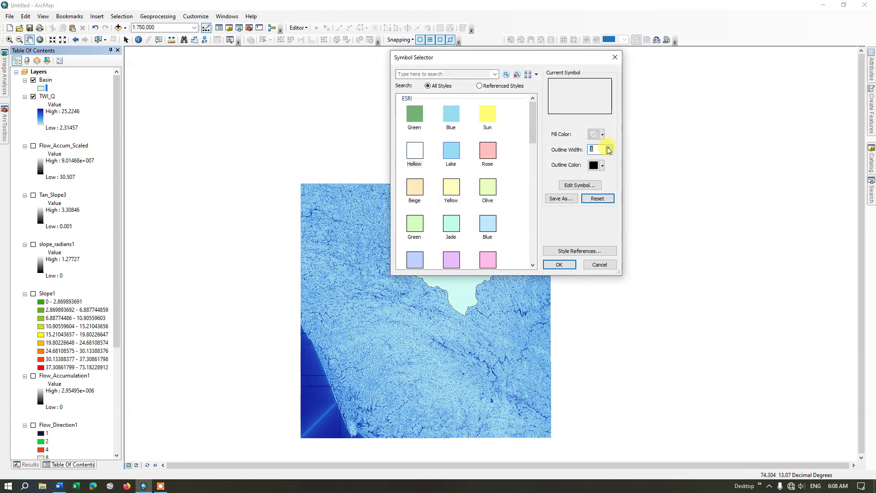
{"action": "left_click", "coordinate": [559, 265]}
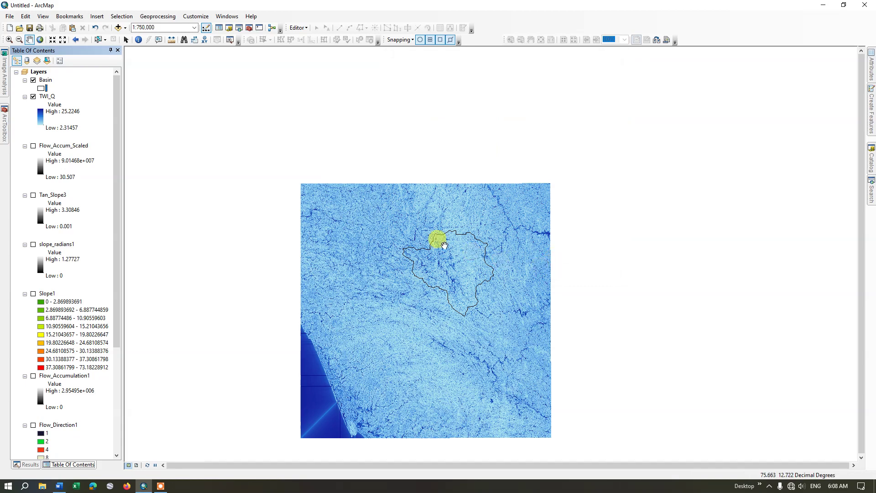
{"action": "scroll", "coordinate": [406, 247], "scroll_direction": "up", "scroll_amount": 1}
{"action": "scroll", "coordinate": [406, 248], "scroll_direction": "up", "scroll_amount": 2}
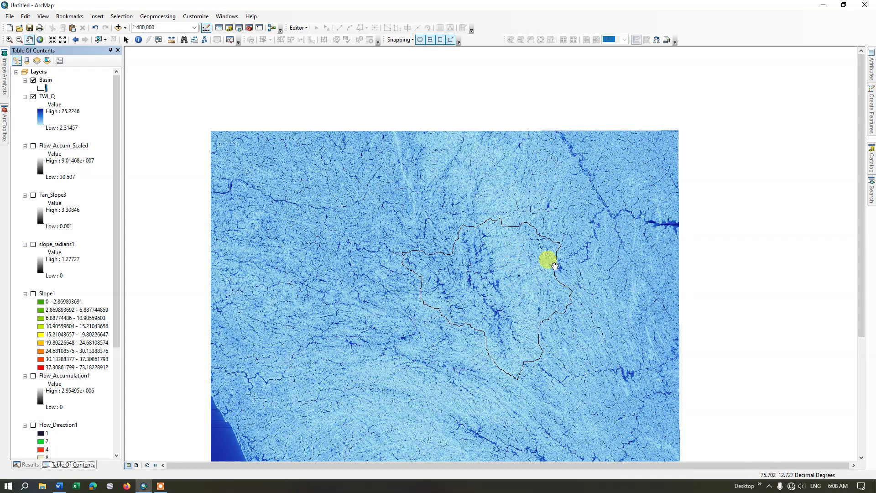
{"action": "left_click_drag", "start_coordinate": [637, 316], "coordinate": [621, 260]}
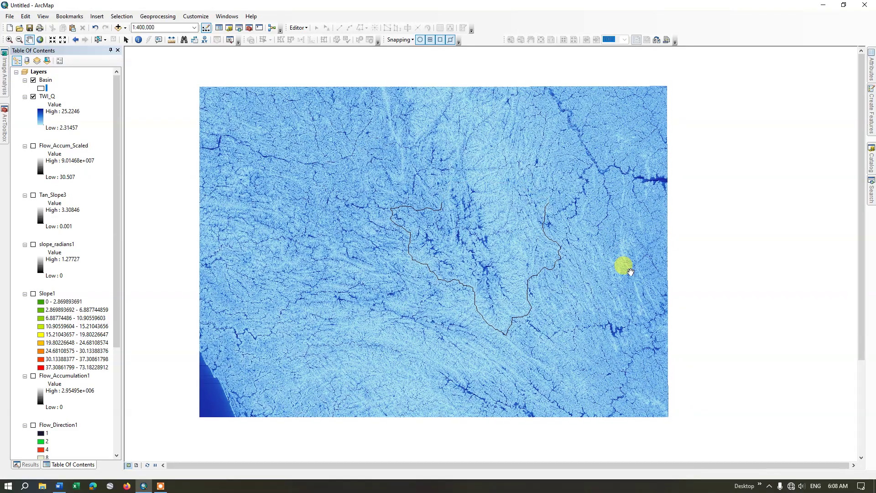
Step: Set the Basin boundary's outline width to 2
{"action": "left_click", "coordinate": [41, 88]}
{"action": "left_click", "coordinate": [609, 148]}
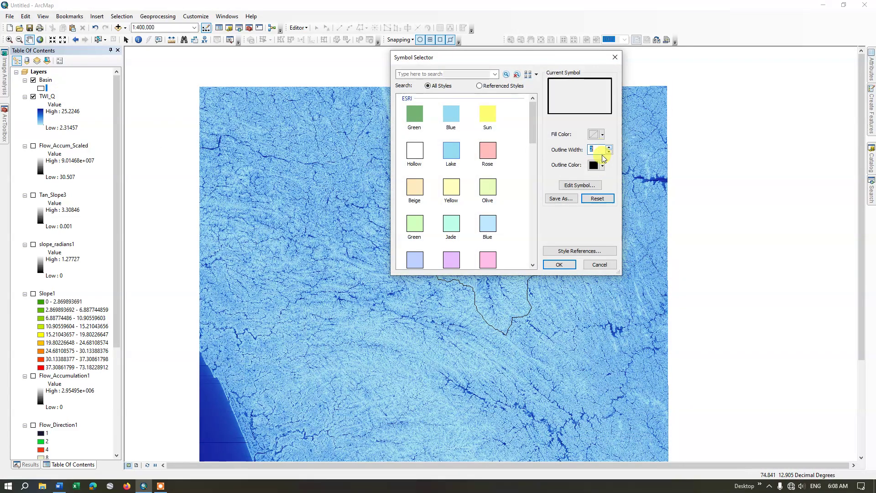
{"action": "left_click", "coordinate": [557, 265]}
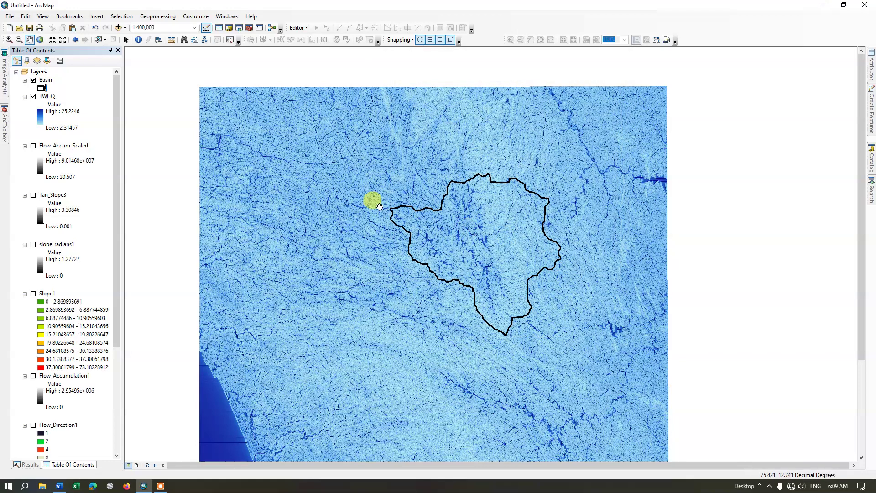
Step: Open the raster Clip tool from the Raster Processing toolset of Data Management Tools
{"action": "left_click", "coordinate": [4, 124]}
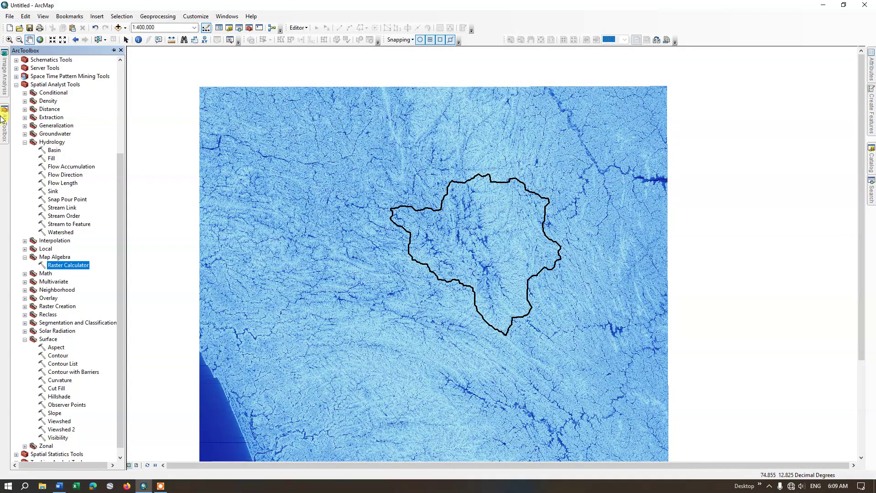
{"action": "scroll", "coordinate": [55, 137], "scroll_direction": "up", "scroll_amount": 2}
{"action": "scroll", "coordinate": [55, 138], "scroll_direction": "up", "scroll_amount": 3}
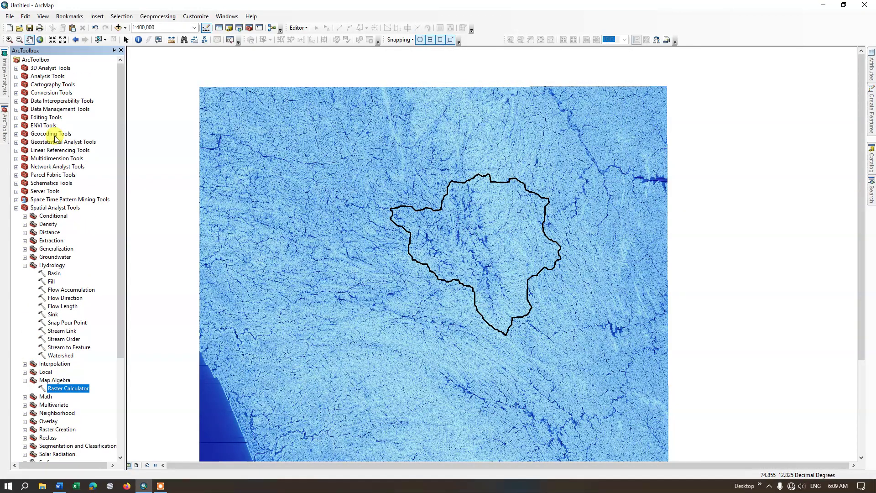
{"action": "left_click", "coordinate": [16, 110]}
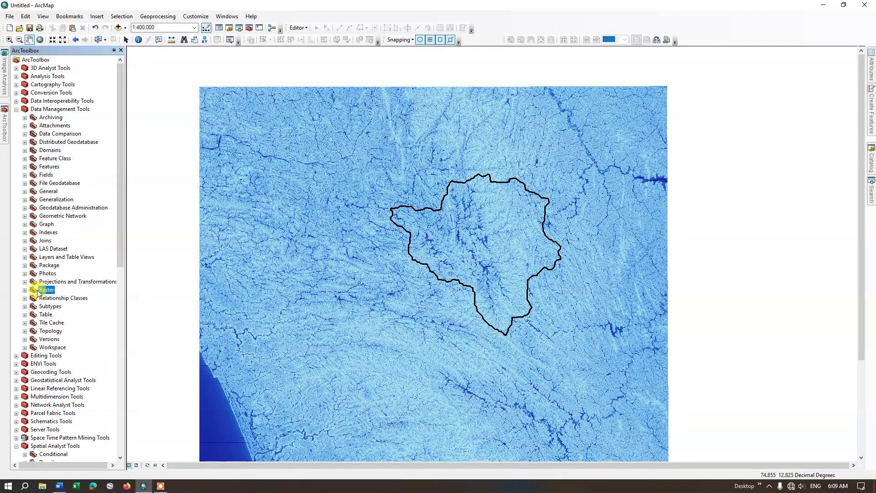
{"action": "left_click", "coordinate": [55, 110]}
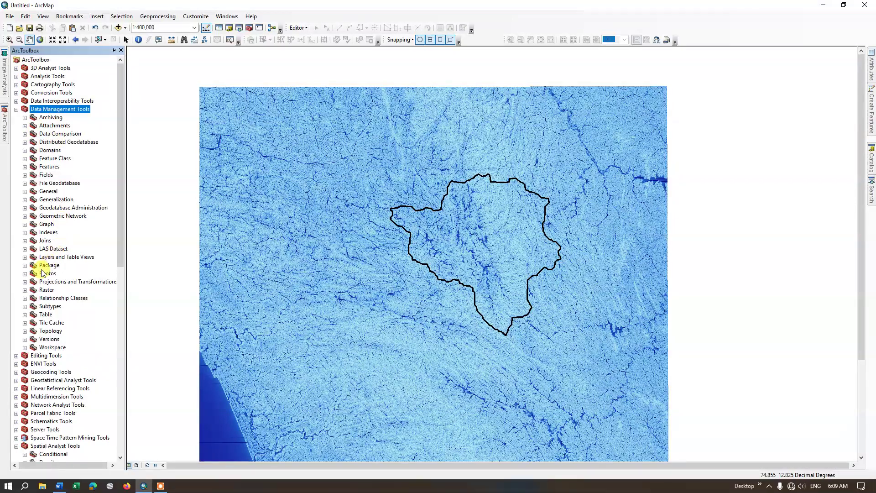
{"action": "left_click", "coordinate": [25, 291]}
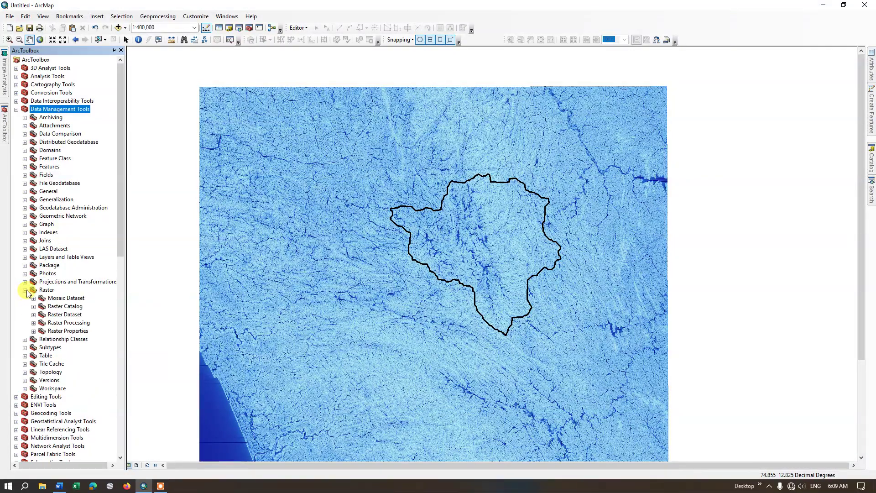
{"action": "left_click", "coordinate": [34, 323]}
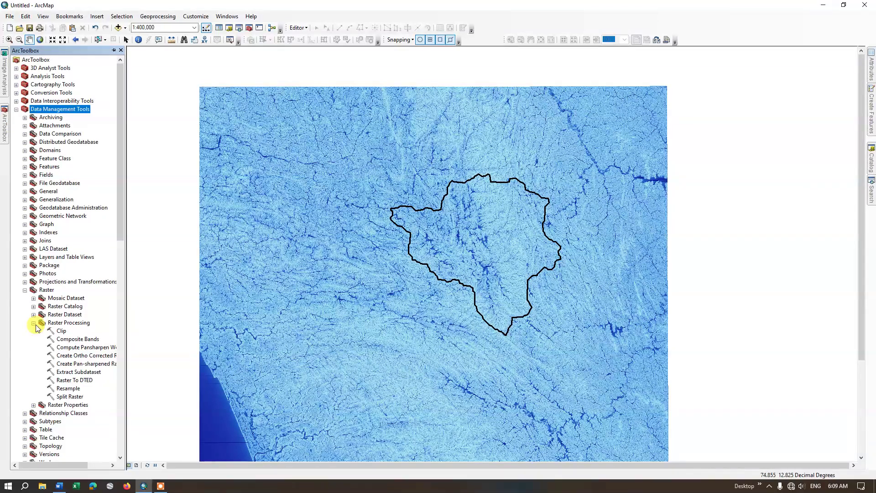
{"action": "double_click", "coordinate": [61, 332]}
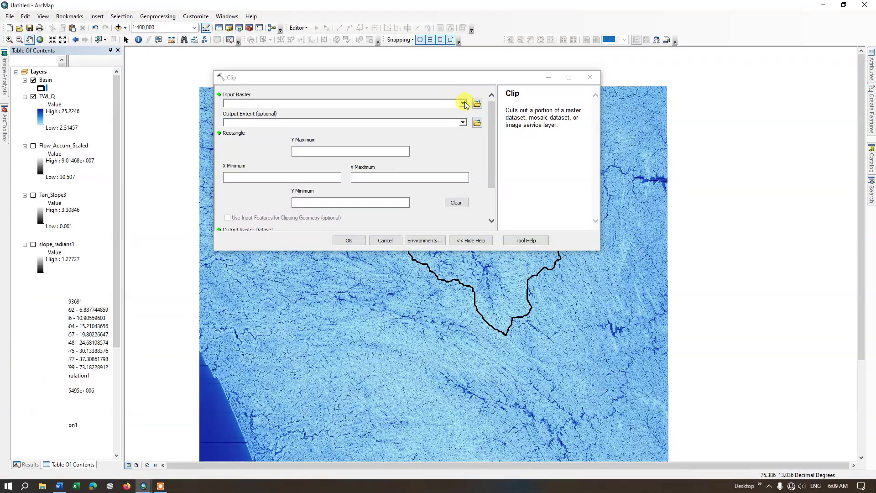
Step: Choose TWI_Q as the Clip tool's input raster and Basin as its output extent
{"action": "left_click", "coordinate": [463, 103]}
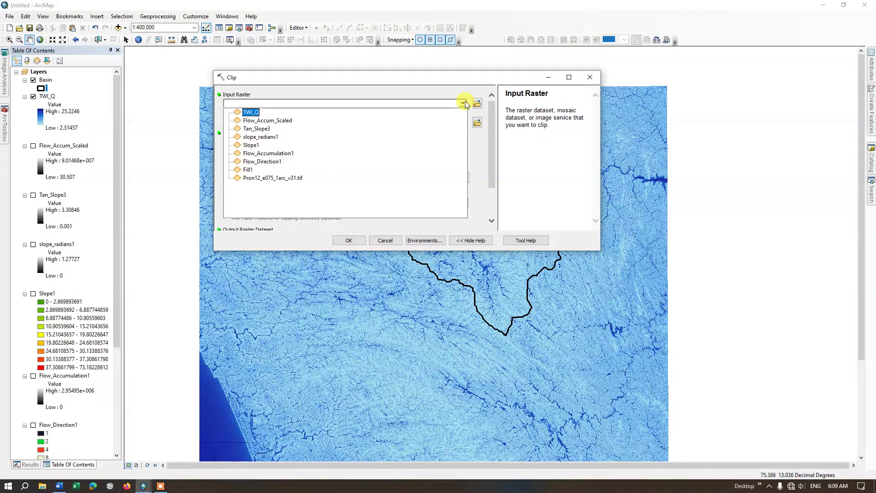
{"action": "left_click", "coordinate": [250, 112]}
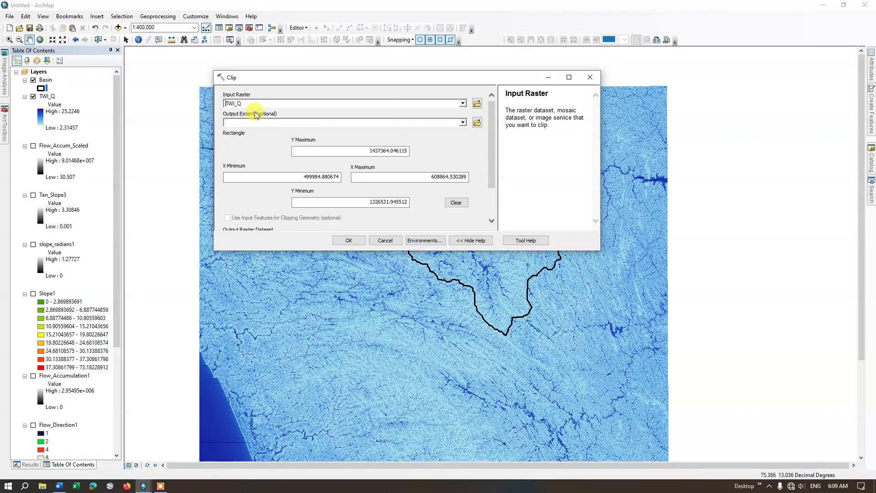
{"action": "left_click", "coordinate": [463, 123]}
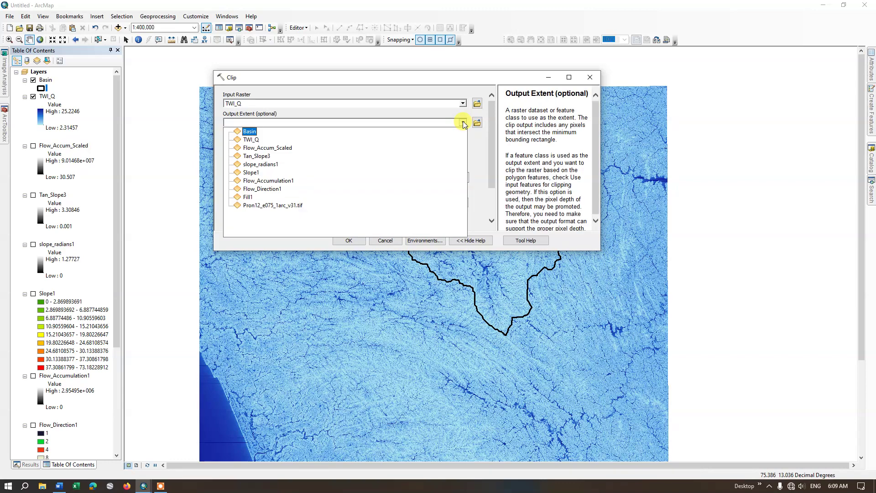
{"action": "left_click", "coordinate": [256, 133]}
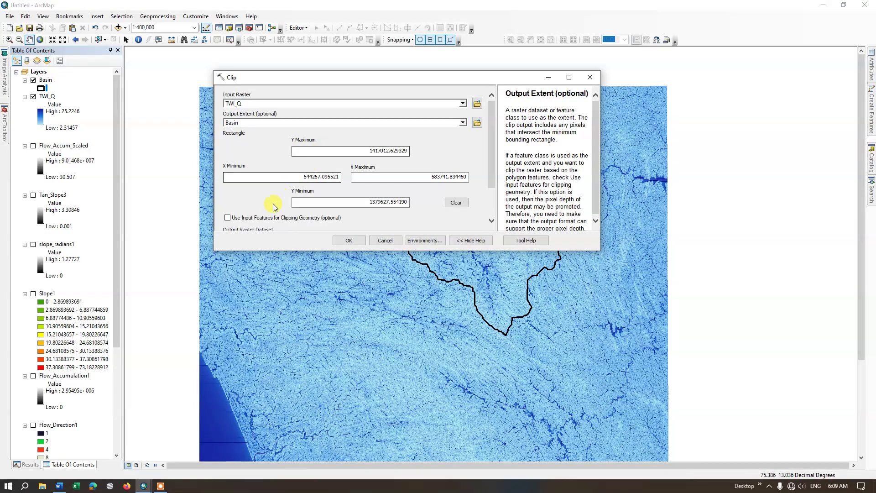
Step: Run the clip using input features for clipping geometry and maintaining the clipping extent, and hide the original TWI_Q layer
{"action": "left_click", "coordinate": [491, 220]}
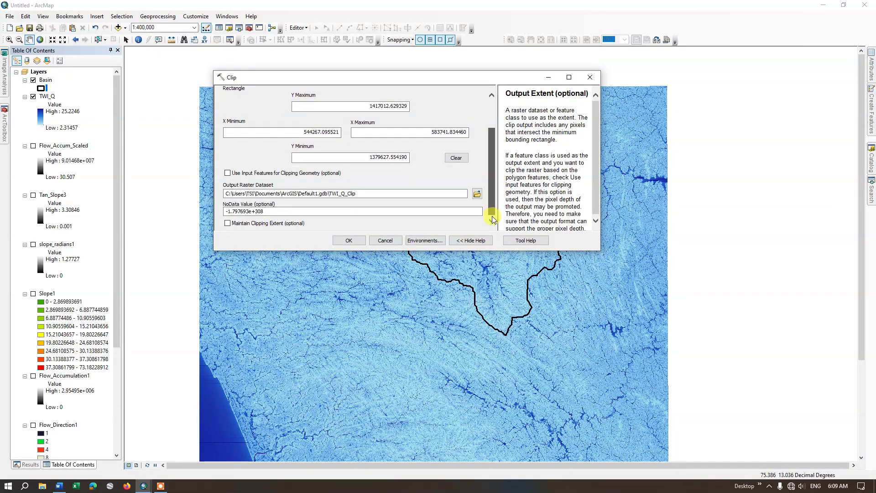
{"action": "left_click", "coordinate": [227, 174]}
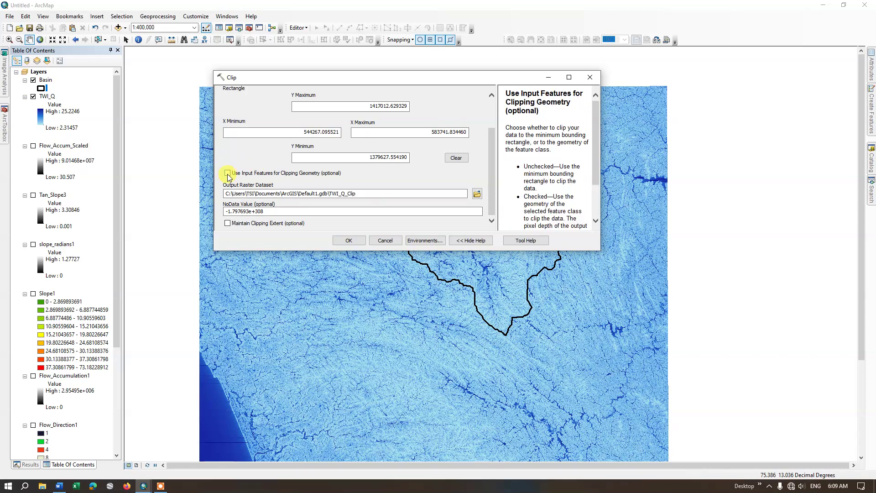
{"action": "left_click", "coordinate": [229, 224]}
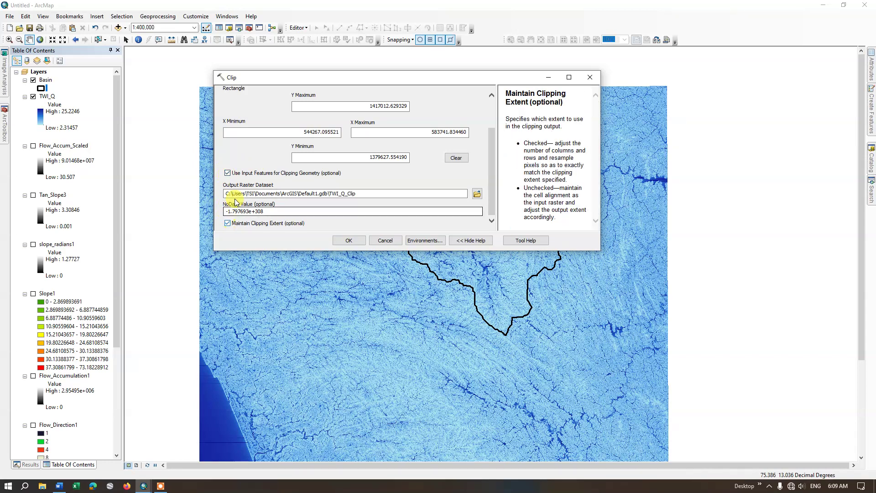
{"action": "left_click", "coordinate": [373, 194]}
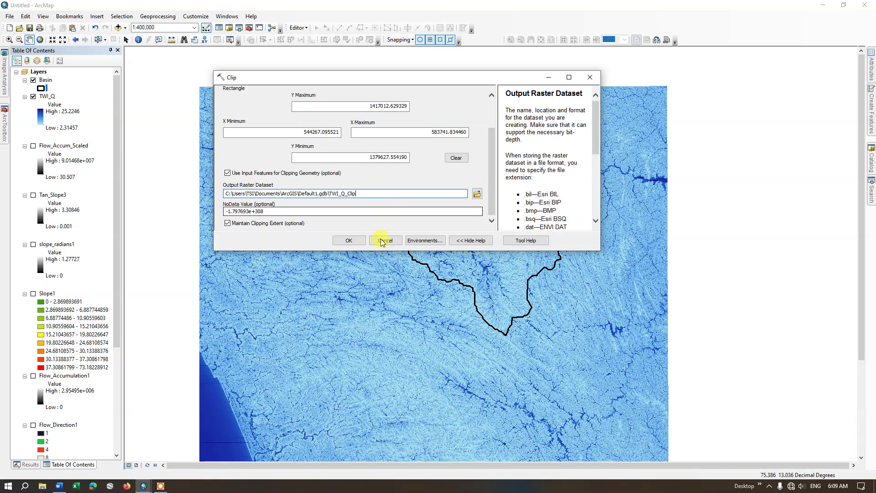
{"action": "left_click", "coordinate": [348, 241]}
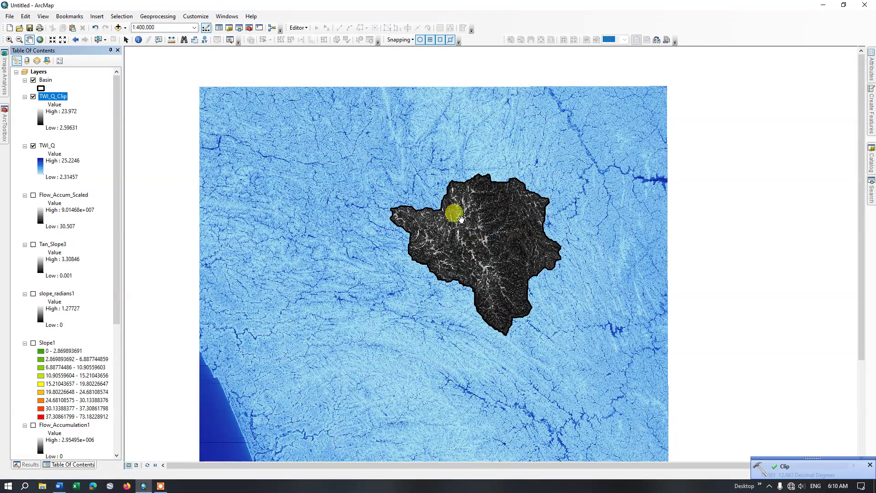
{"action": "left_click", "coordinate": [33, 146]}
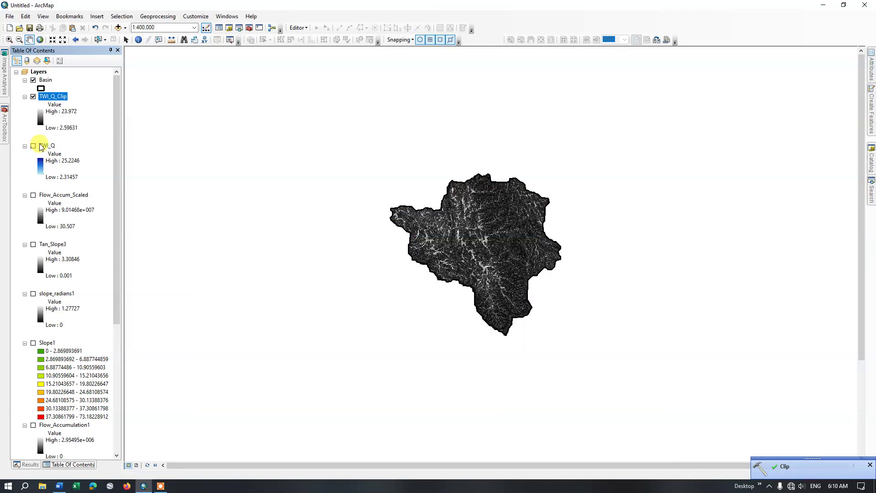
Step: Apply a red-yellow-cyan-blue color ramp to the stretched symbology of the TWI_Q_Clip layer
{"action": "right_click", "coordinate": [65, 100]}
{"action": "left_click", "coordinate": [101, 229]}
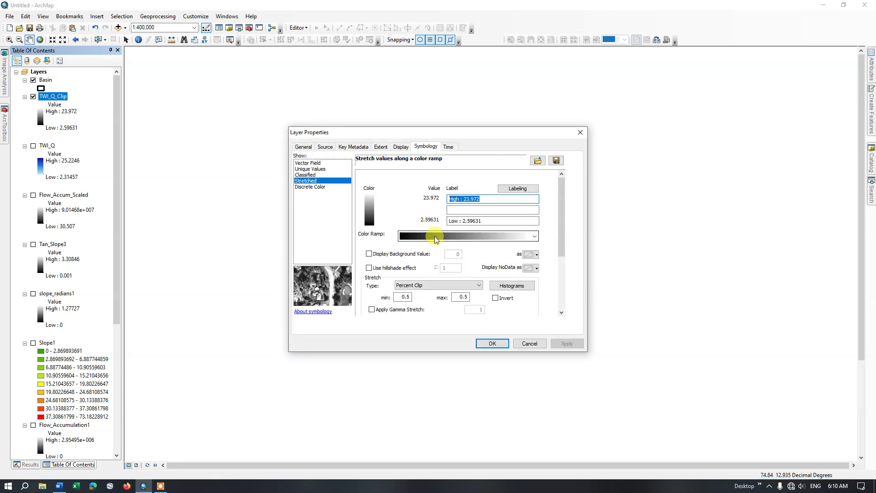
{"action": "left_click", "coordinate": [435, 235]}
{"action": "scroll", "coordinate": [460, 302], "scroll_direction": "down", "scroll_amount": 2}
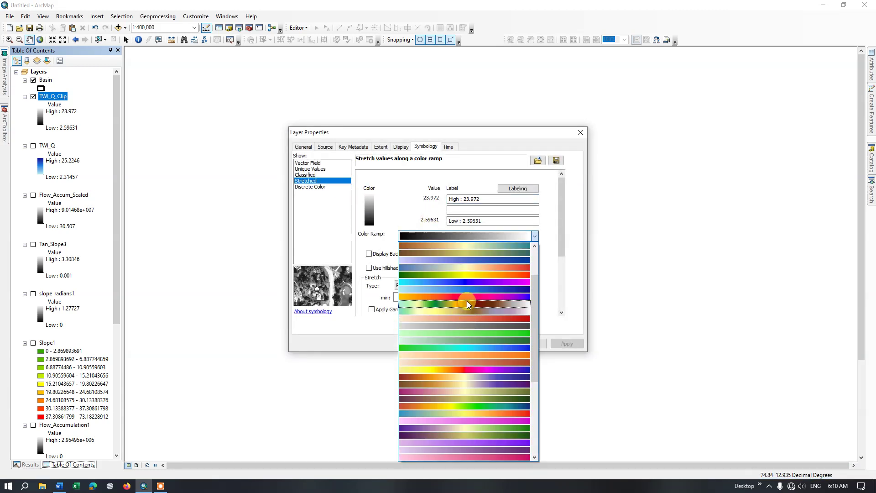
{"action": "scroll", "coordinate": [490, 342], "scroll_direction": "down", "scroll_amount": 5}
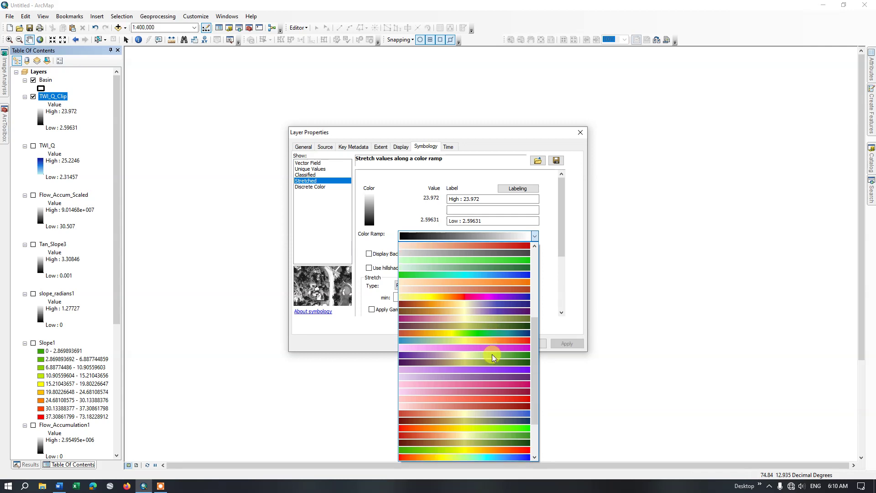
{"action": "scroll", "coordinate": [492, 355], "scroll_direction": "down", "scroll_amount": 1}
{"action": "left_click", "coordinate": [486, 419]}
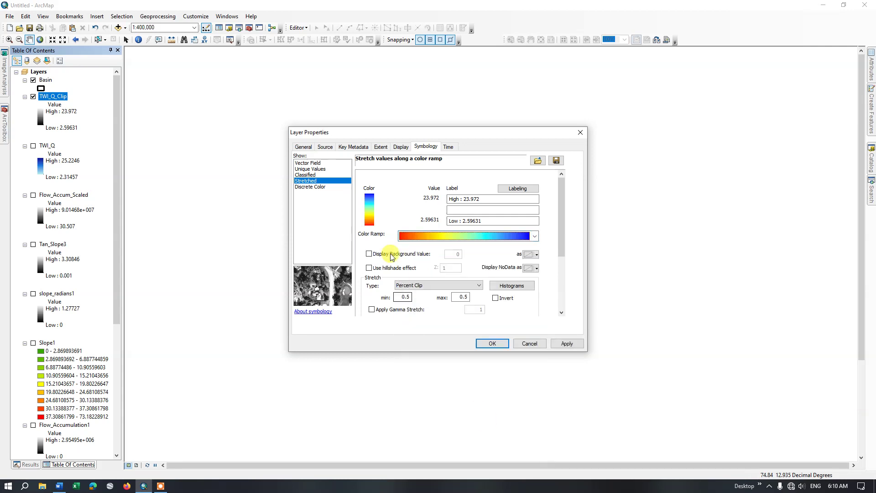
{"action": "left_click", "coordinate": [567, 344]}
{"action": "left_click", "coordinate": [492, 343]}
Step: Set the TWI_Q_Clip layer's display resampling to Bilinear Interpolation (for continuous data)
{"action": "scroll", "coordinate": [504, 226], "scroll_direction": "down", "scroll_amount": 3}
{"action": "left_click_drag", "start_coordinate": [502, 354], "coordinate": [466, 301]}
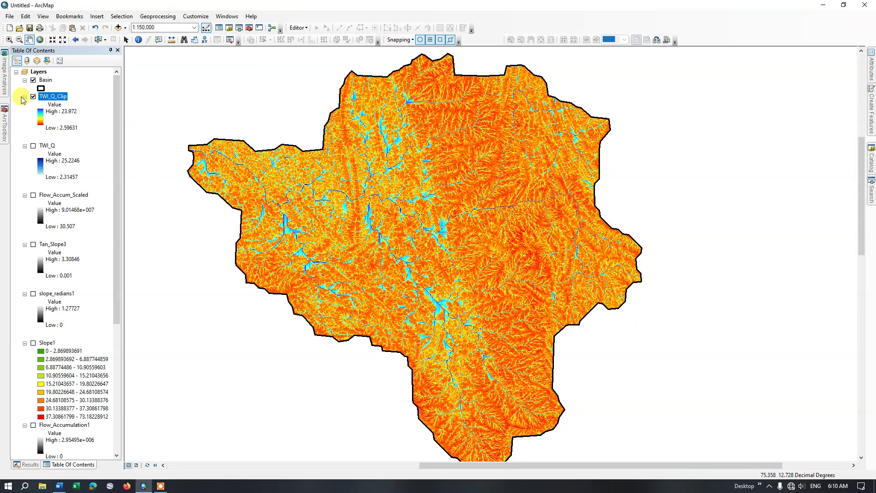
{"action": "right_click", "coordinate": [50, 96]}
{"action": "left_click", "coordinate": [93, 223]}
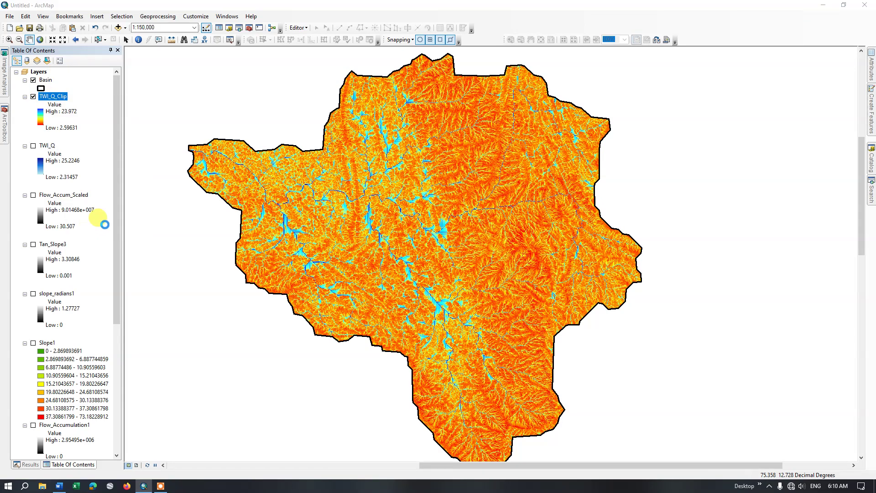
{"action": "left_click", "coordinate": [325, 148]}
{"action": "left_click", "coordinate": [393, 147]}
{"action": "left_click", "coordinate": [326, 202]}
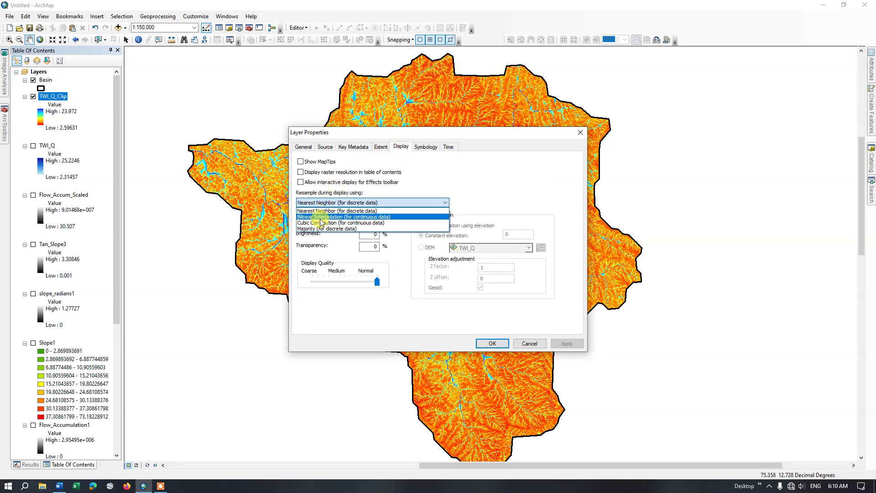
{"action": "left_click", "coordinate": [331, 217]}
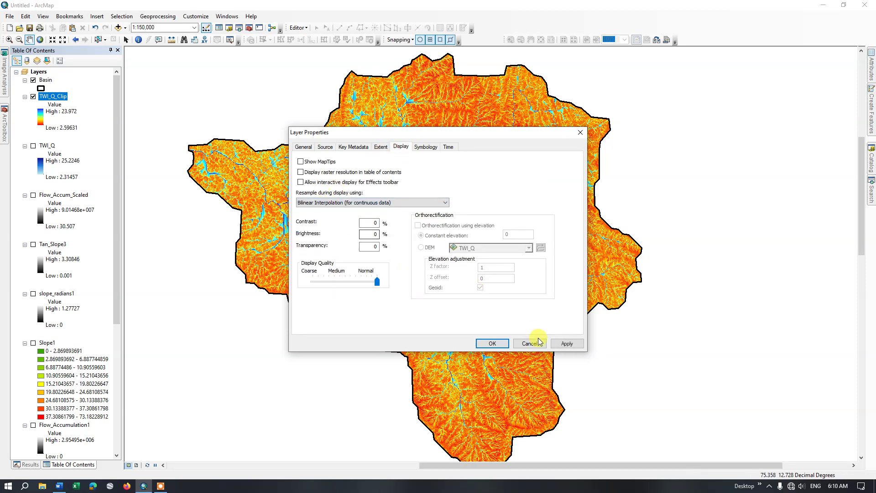
{"action": "left_click", "coordinate": [564, 343]}
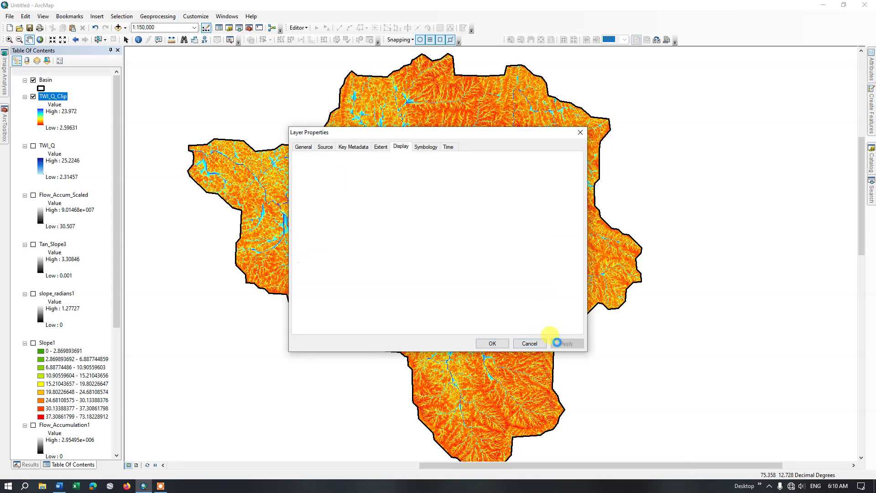
{"action": "left_click", "coordinate": [495, 343]}
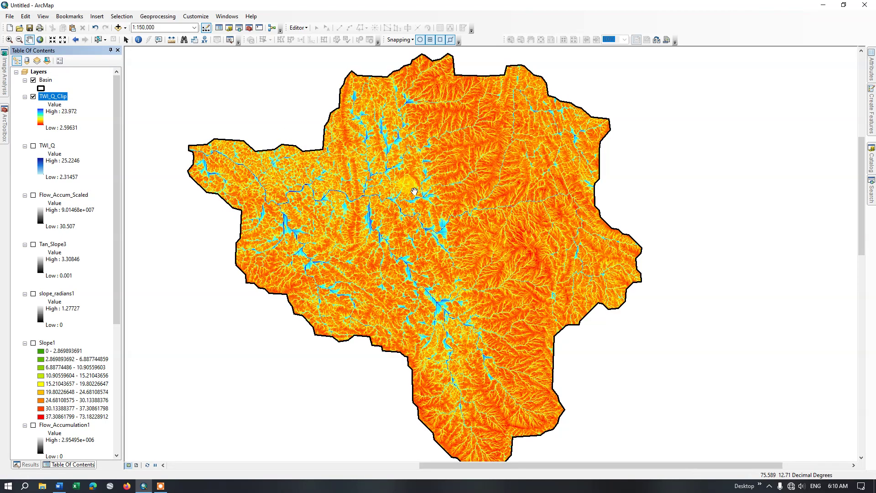
Step: Apply a light-to-dark blue color ramp to the stretched symbology of the TWI_Q_Clip layer
{"action": "scroll", "coordinate": [488, 248], "scroll_direction": "down", "scroll_amount": 1}
{"action": "scroll", "coordinate": [415, 201], "scroll_direction": "up", "scroll_amount": 1}
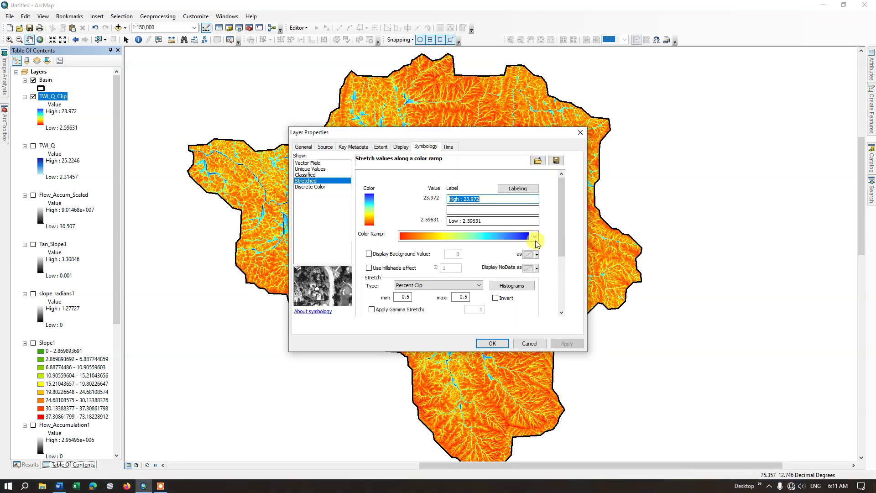
{"action": "left_click", "coordinate": [534, 235]}
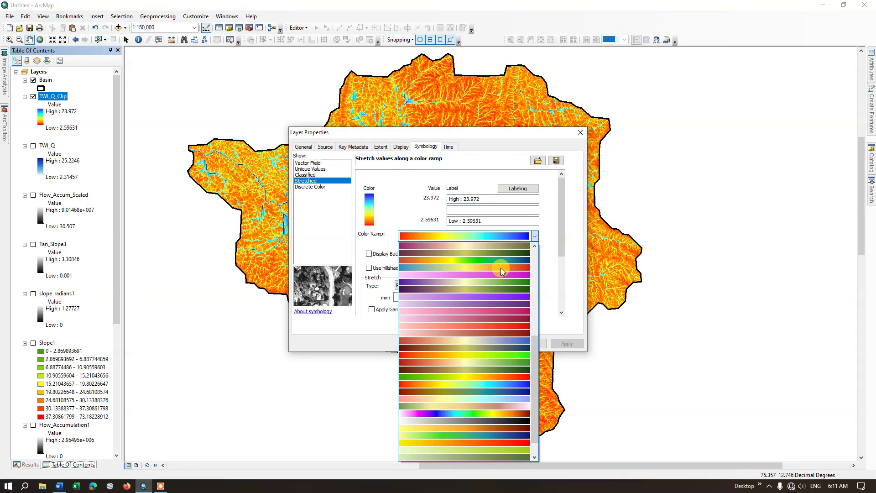
{"action": "scroll", "coordinate": [500, 268], "scroll_direction": "up", "scroll_amount": 7}
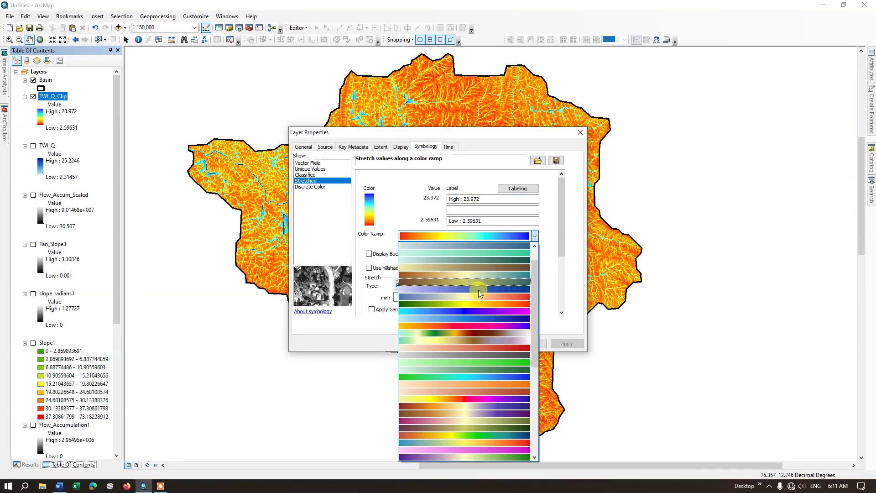
{"action": "left_click", "coordinate": [471, 319]}
{"action": "left_click", "coordinate": [562, 343]}
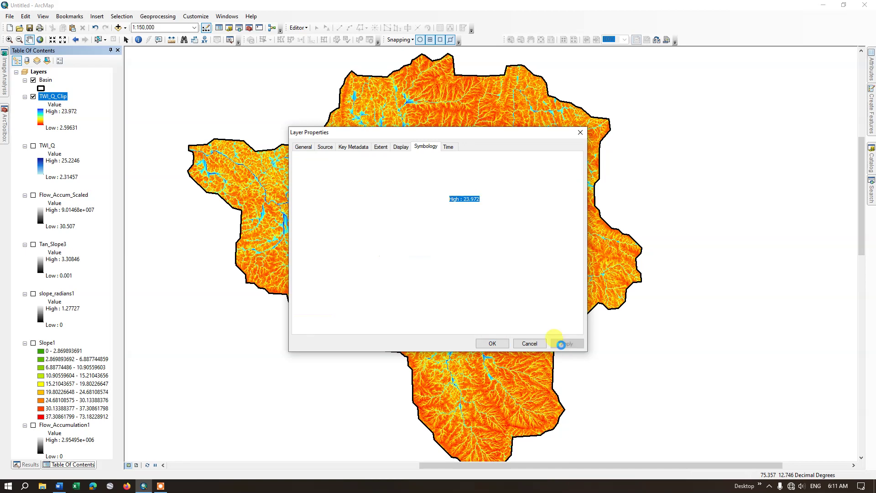
{"action": "left_click", "coordinate": [492, 343]}
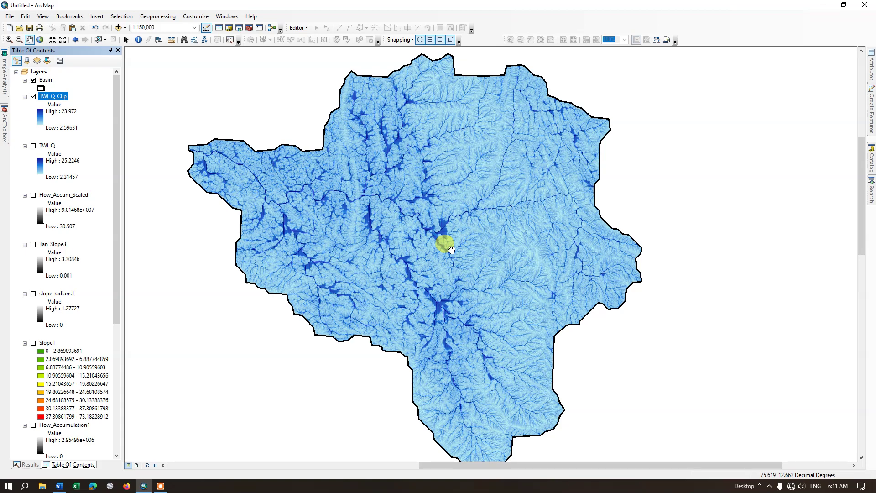
{"action": "scroll", "coordinate": [451, 250], "scroll_direction": "down", "scroll_amount": 1}
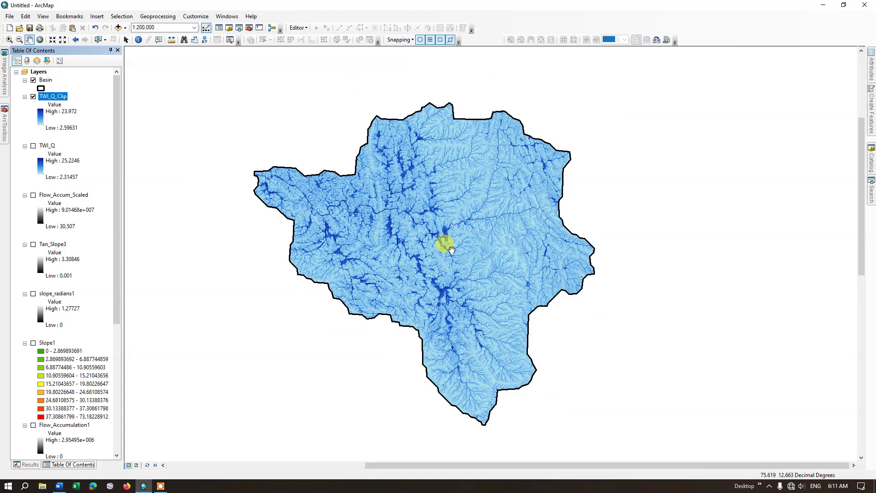